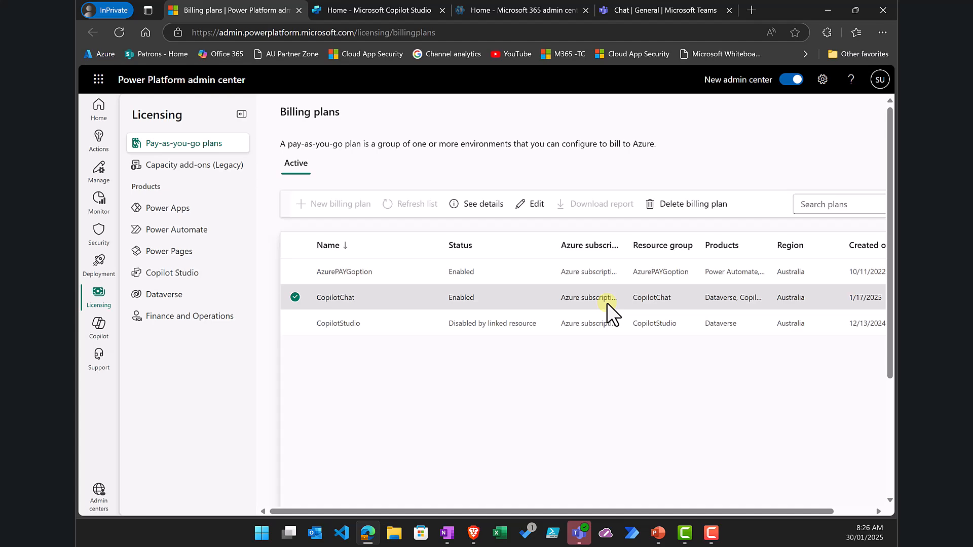
# Step: Confirm Copilot Studio is in the Microsoft 365 Copilot Chat environment, showing FONE under Recent
pyautogui.click(376, 7)
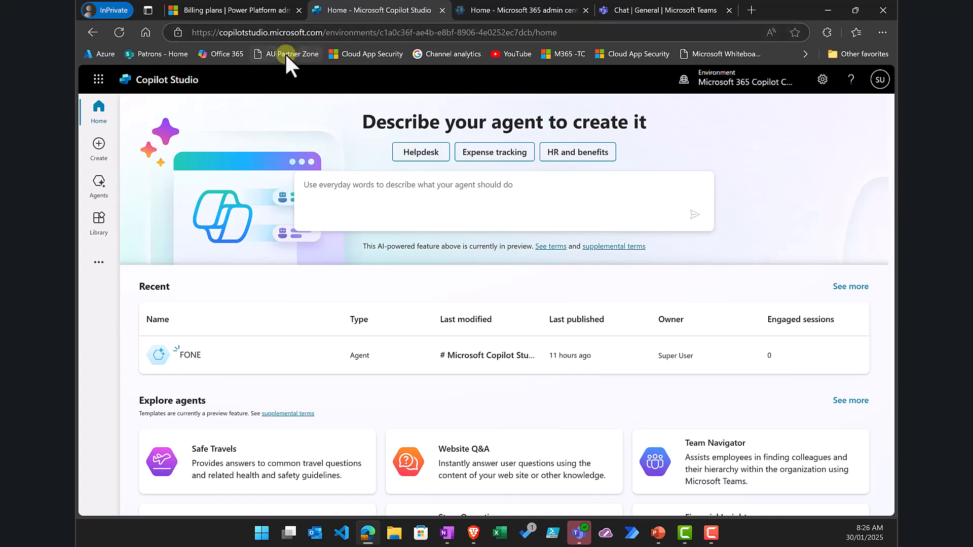
pyautogui.click(716, 84)
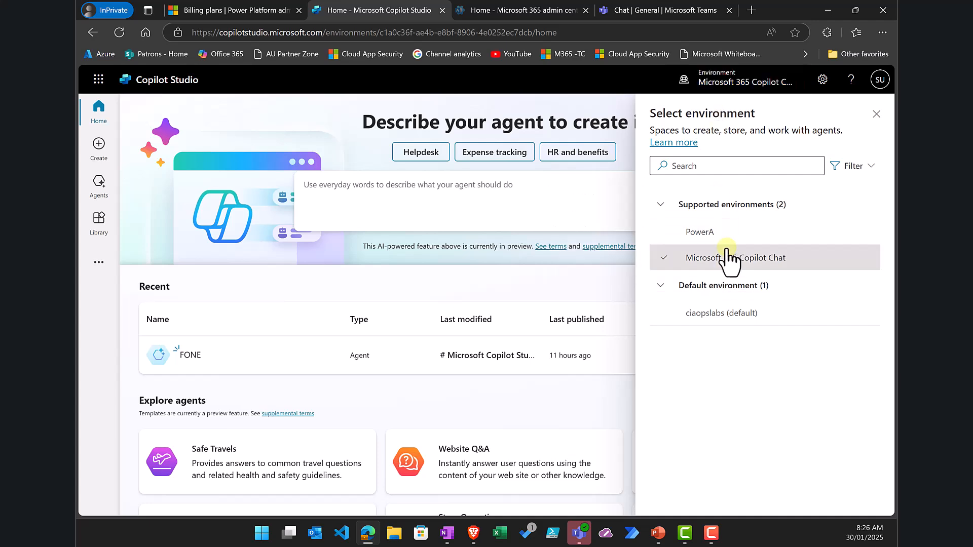
pyautogui.moveTo(723, 245)
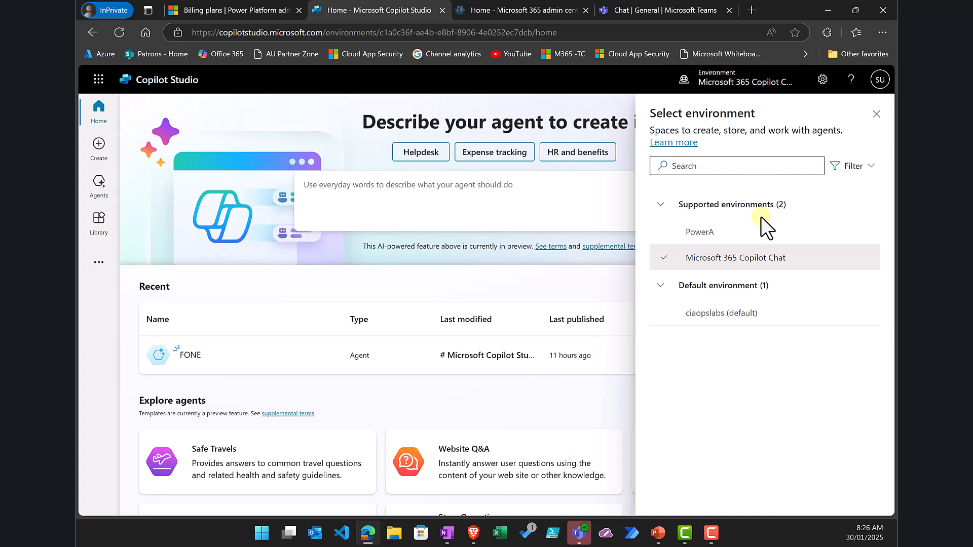
pyautogui.click(754, 258)
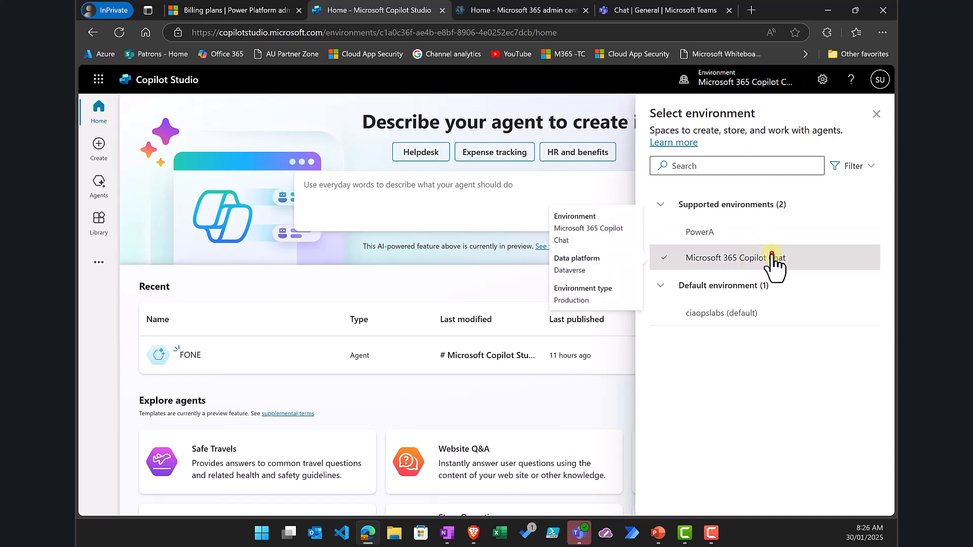
pyautogui.click(772, 253)
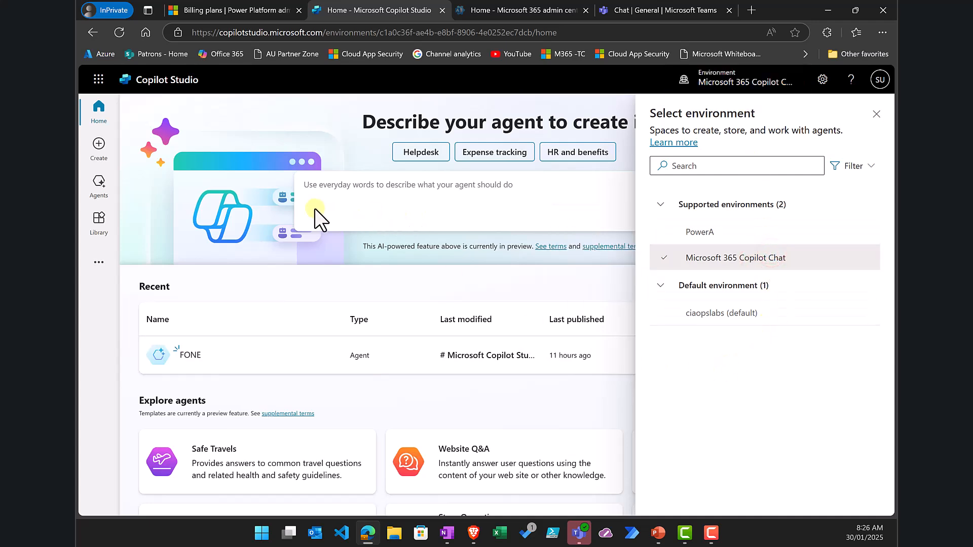
pyautogui.click(876, 113)
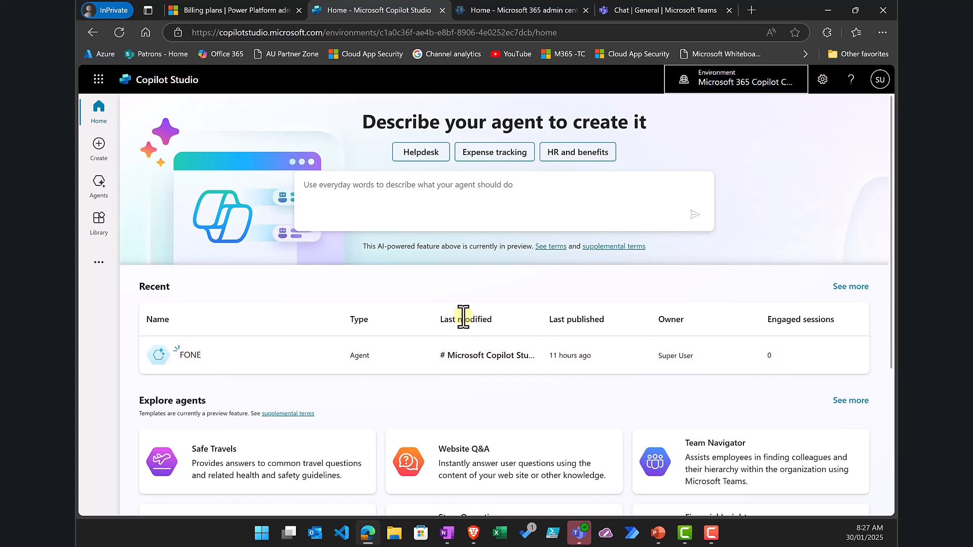
pyautogui.click(636, 8)
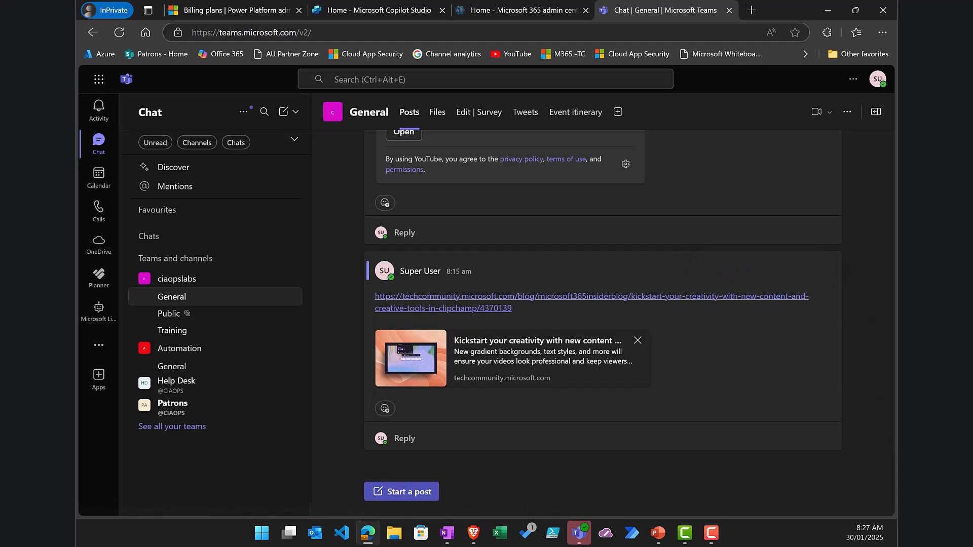
pyautogui.hotkey('alt', 'Tab')
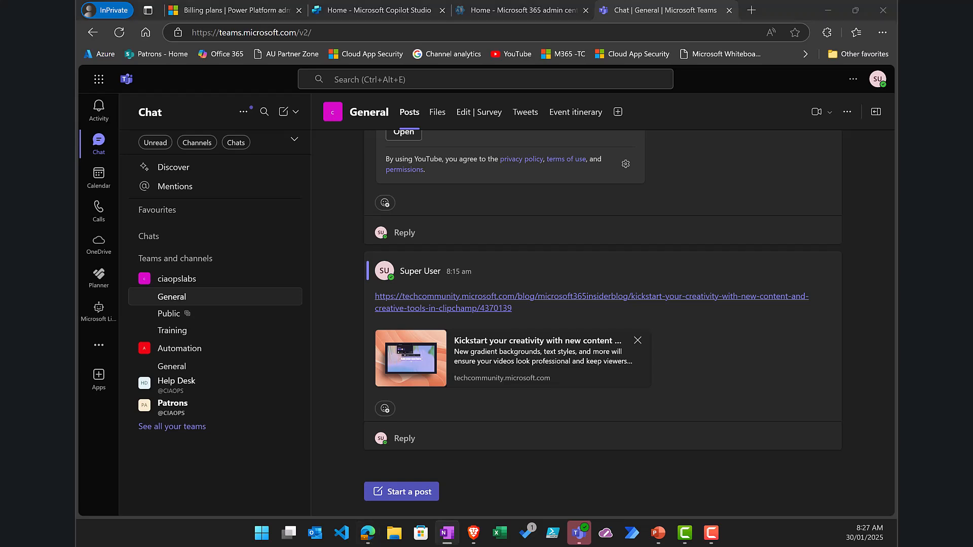
pyautogui.click(395, 492)
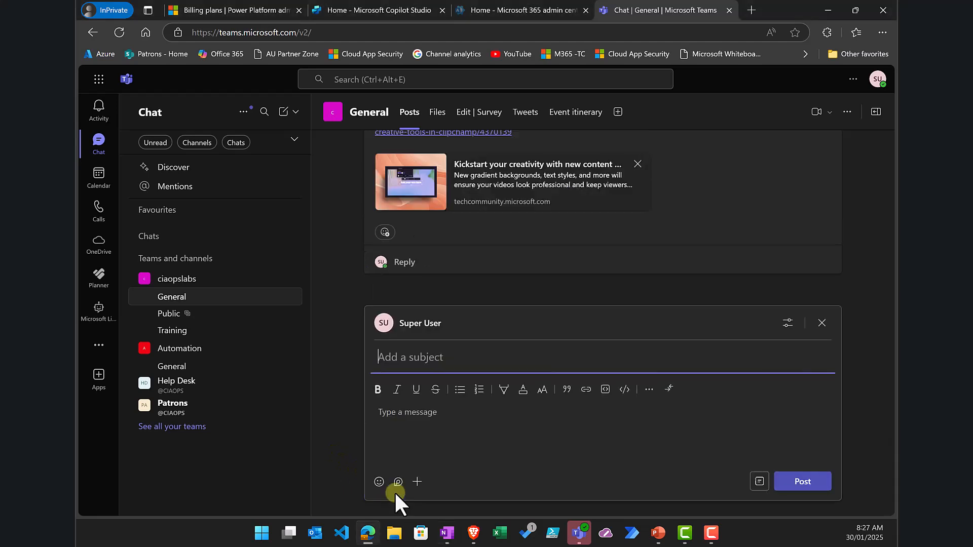
pyautogui.click(408, 407)
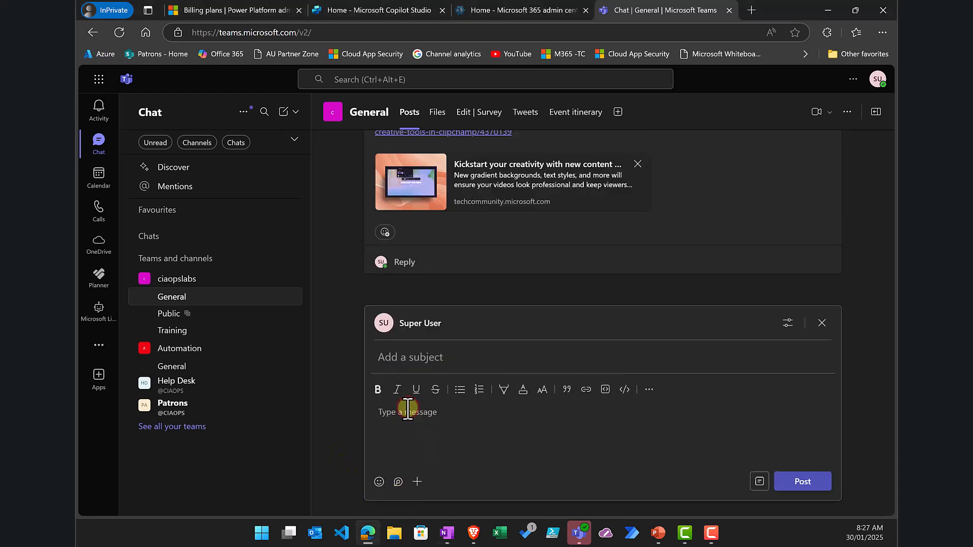
pyautogui.write('@f')
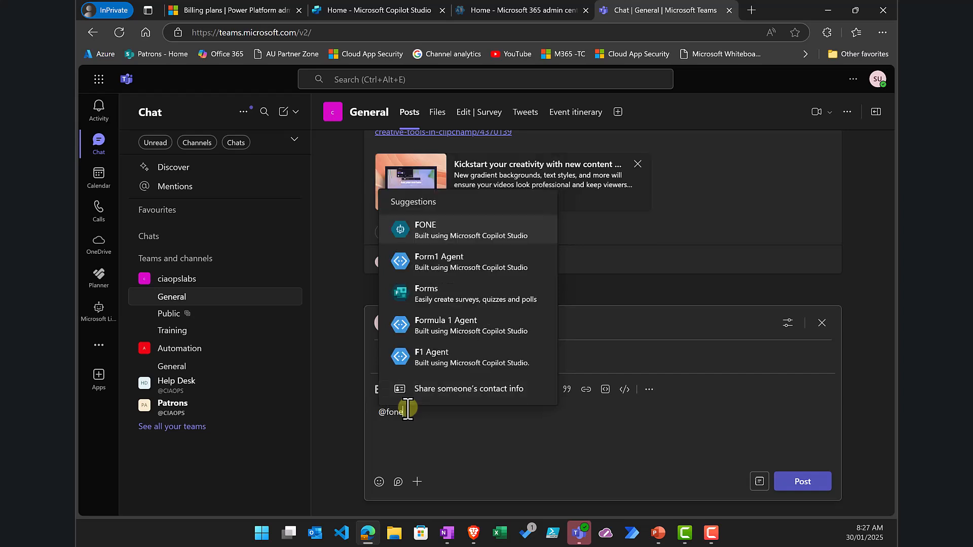
pyautogui.write('one')
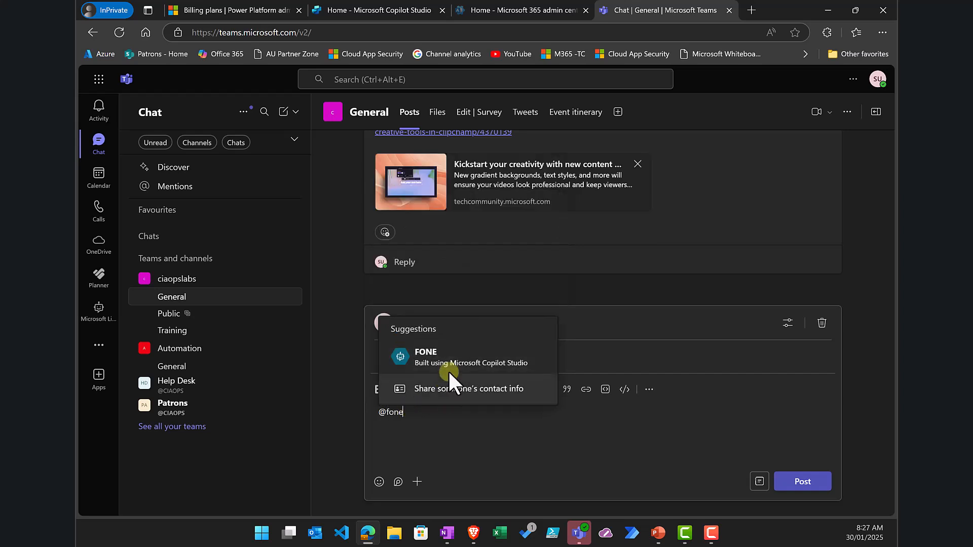
pyautogui.click(450, 357)
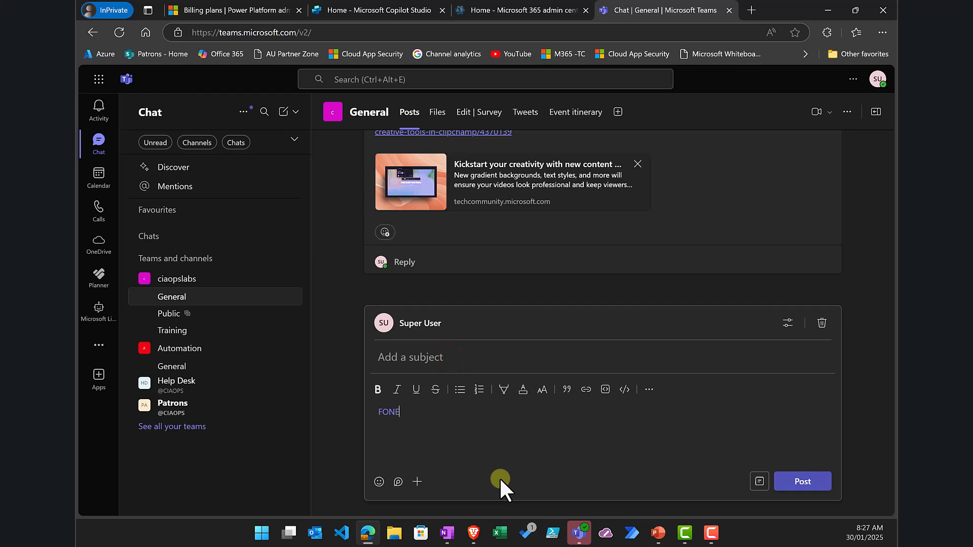
pyautogui.write('When did Arton Senna win the world drivers championship')
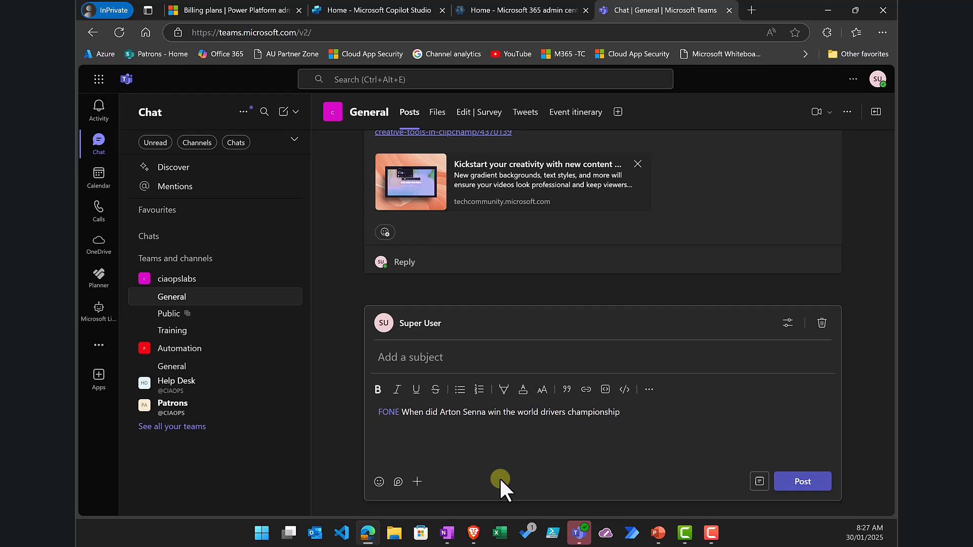
pyautogui.press('Return')
pyautogui.click(802, 481)
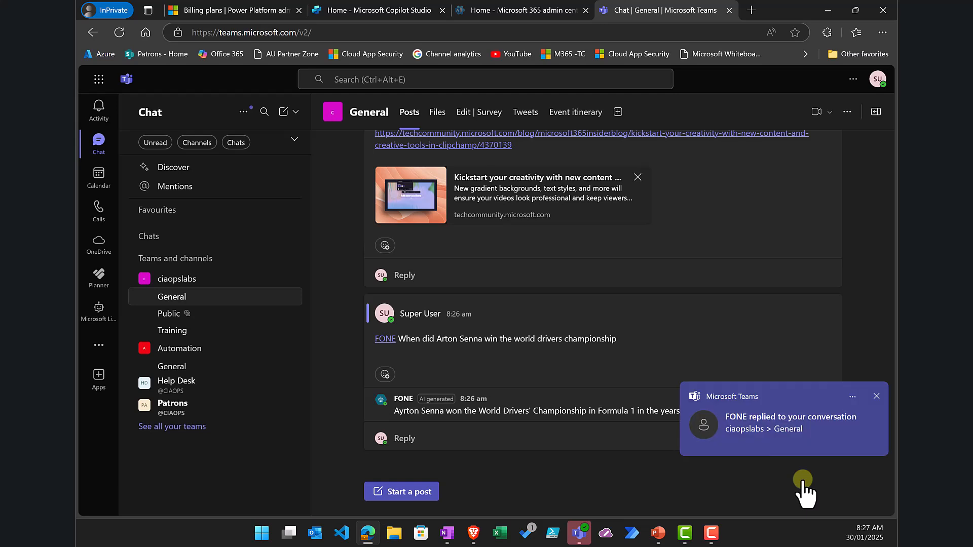
pyautogui.click(877, 397)
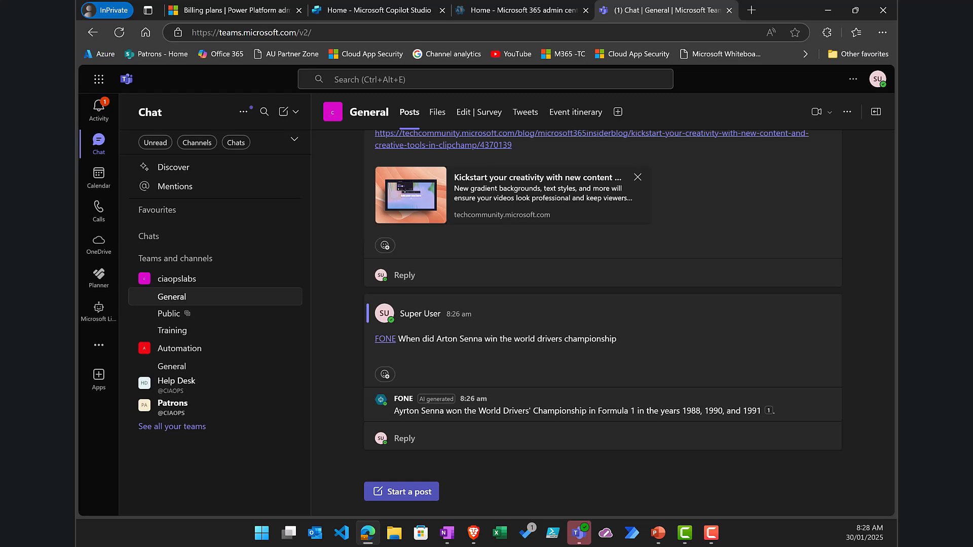
pyautogui.hotkey('alt', 'Tab')
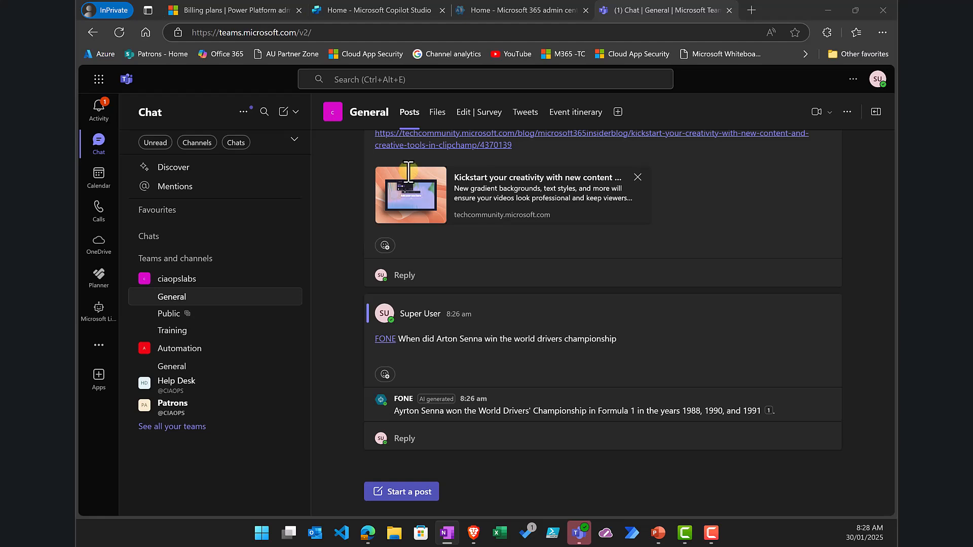
pyautogui.click(405, 439)
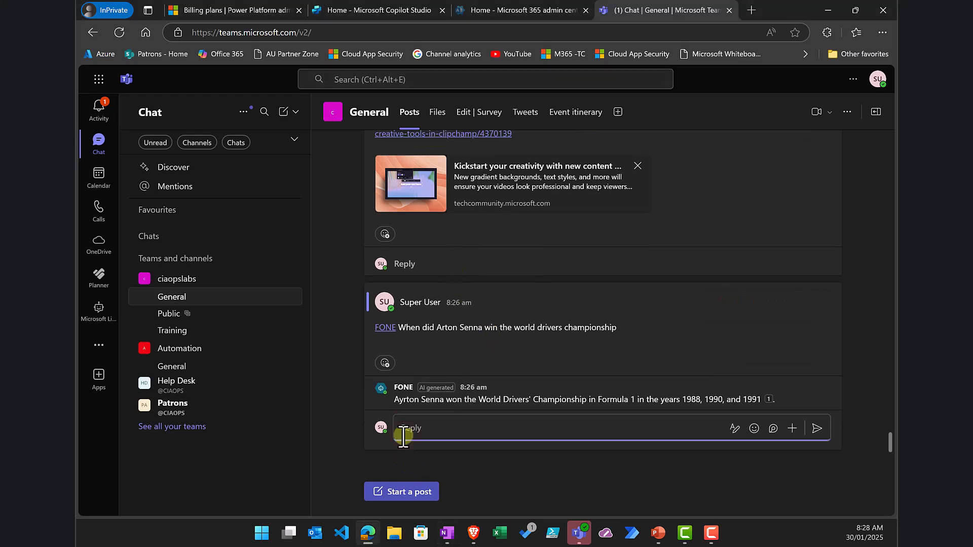
pyautogui.write('@fon')
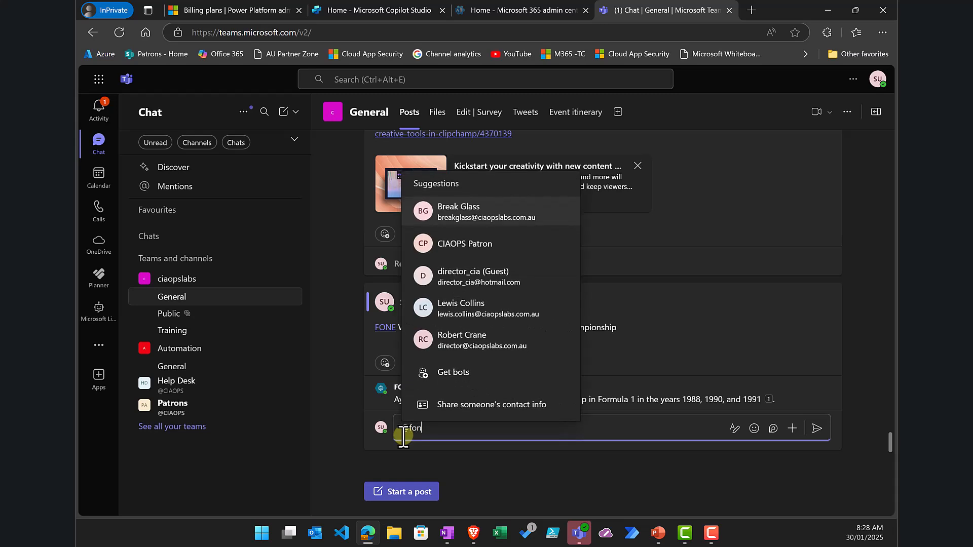
pyautogui.click(446, 369)
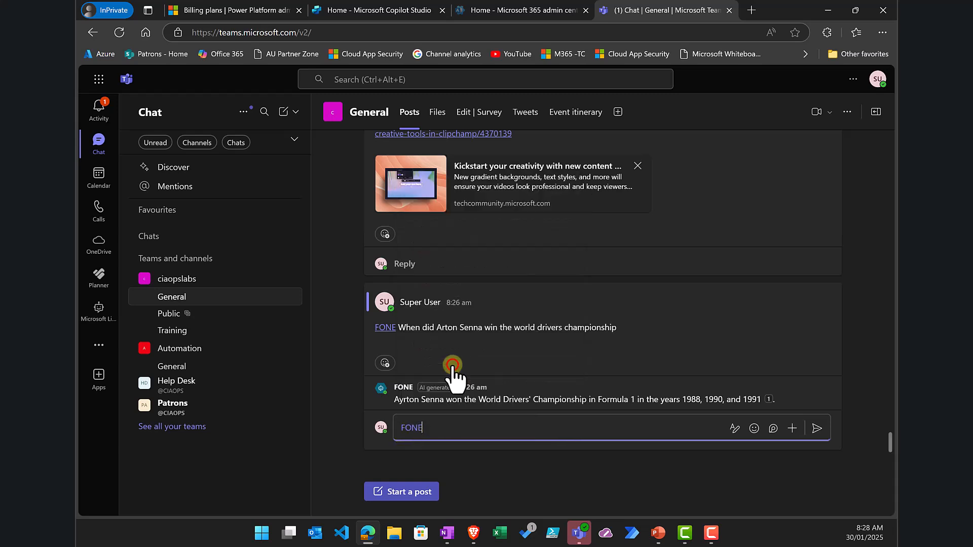
pyautogui.write('Who won the Constructors championship in 1970')
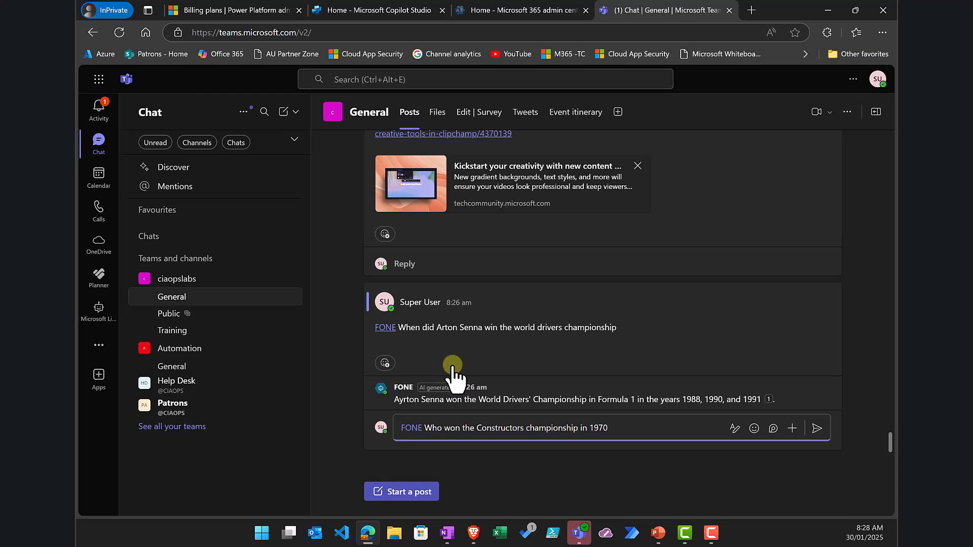
pyautogui.press('Return')
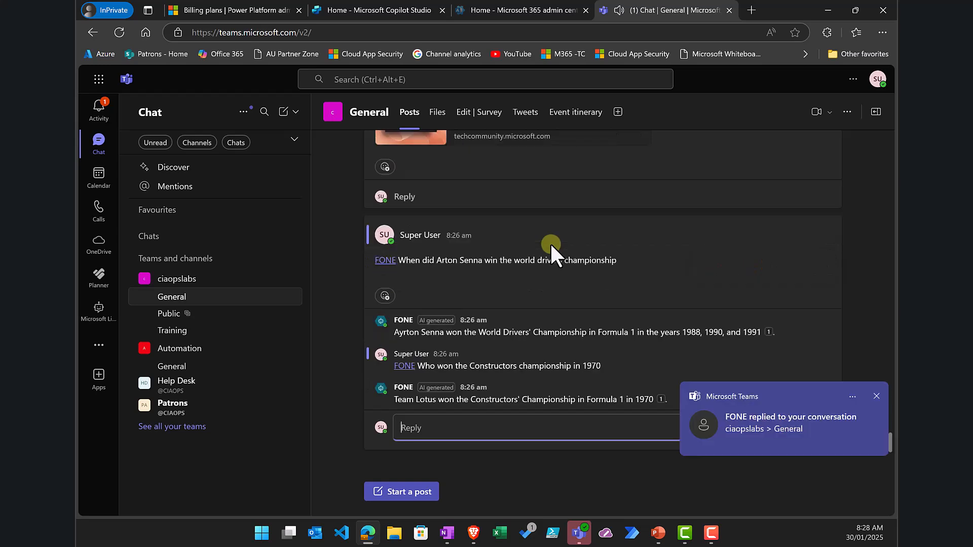
pyautogui.click(876, 396)
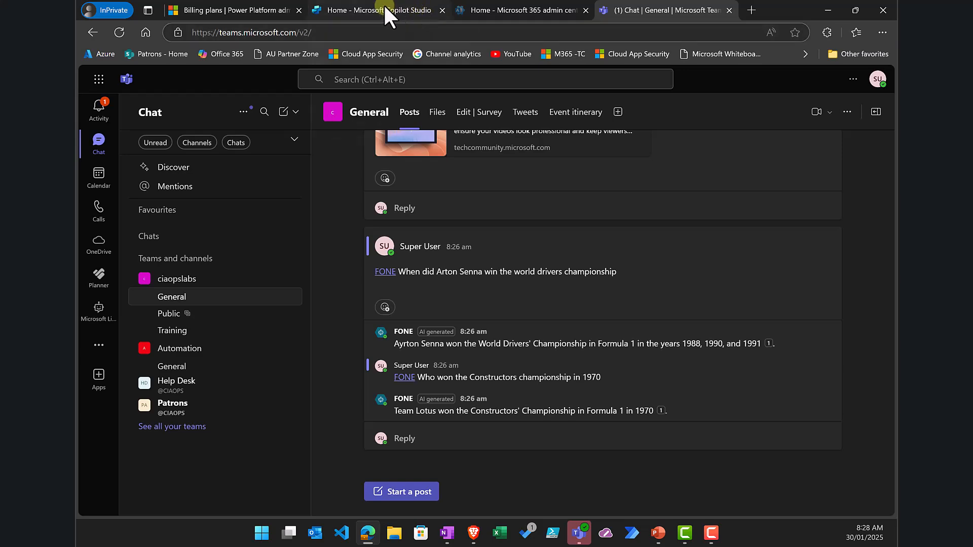
# Step: Start a new agent from Copilot Studio's Create page
pyautogui.moveTo(384, 6)
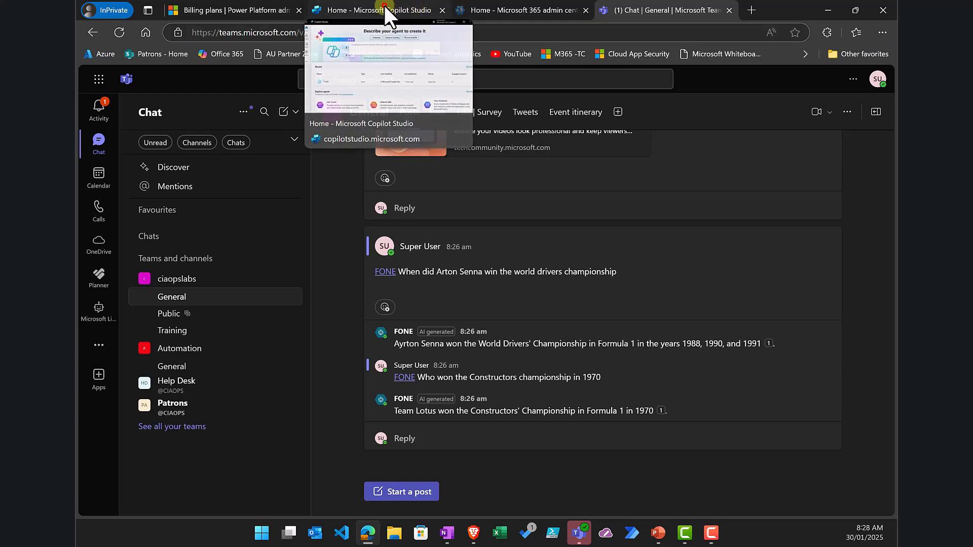
pyautogui.click(384, 6)
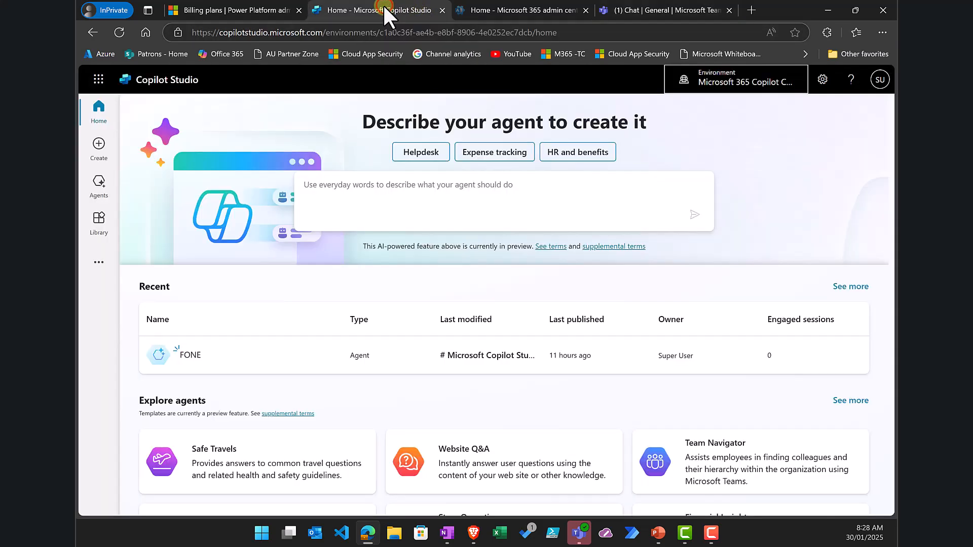
pyautogui.click(99, 149)
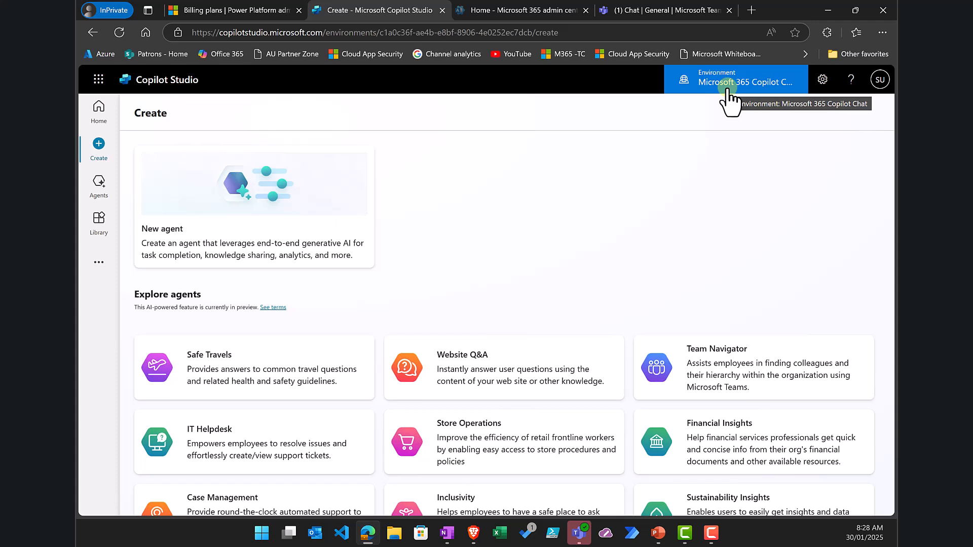
pyautogui.click(239, 233)
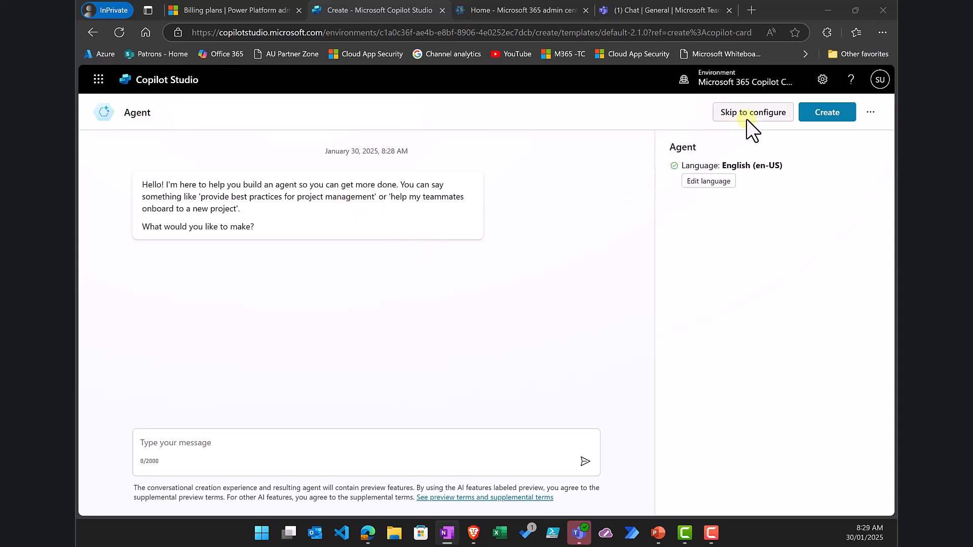
# Step: Describe the new agent as answering detailed Formula 1 championship questions
pyautogui.click(272, 448)
pyautogui.write('An agent that will answer detailed questions about the world Formula 1 championship including information about drivers and teams currently and in the past.')
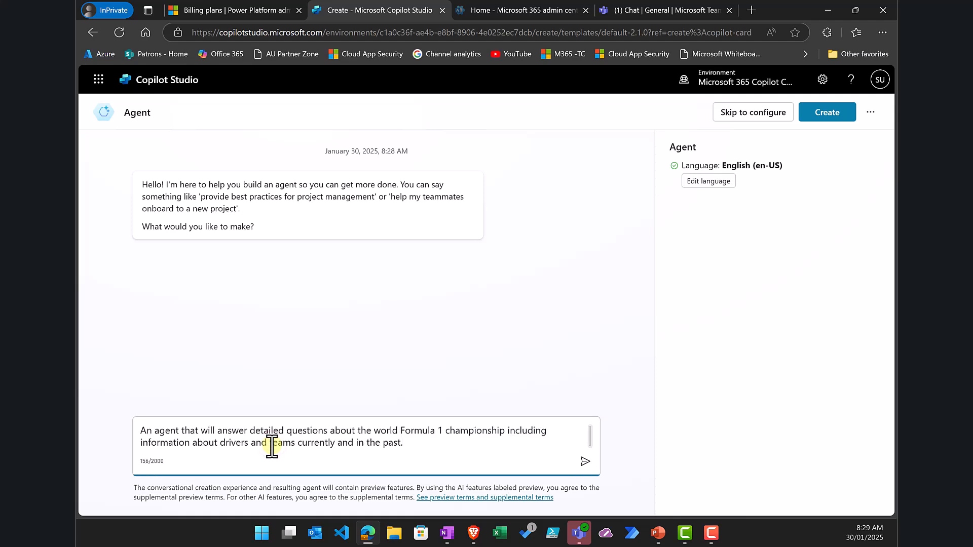
pyautogui.press('Return')
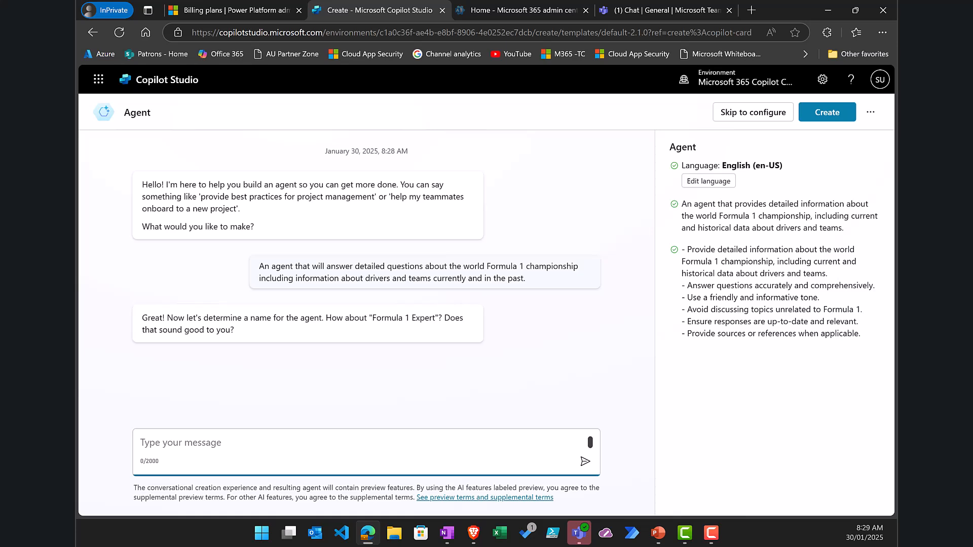
pyautogui.hotkey('alt', 'Tab')
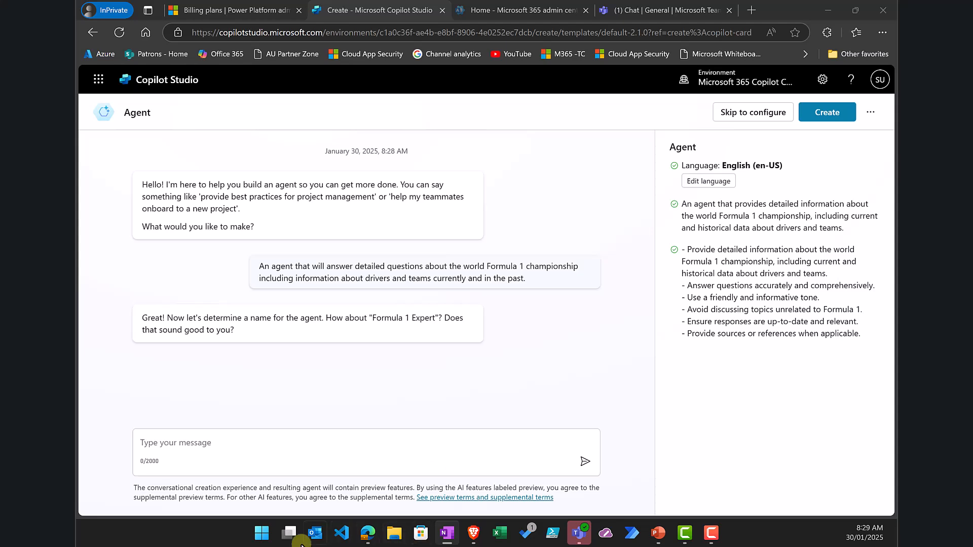
# Step: Name the agent 'F1 Agent'
pyautogui.click(228, 445)
pyautogui.write('F1 Agent')
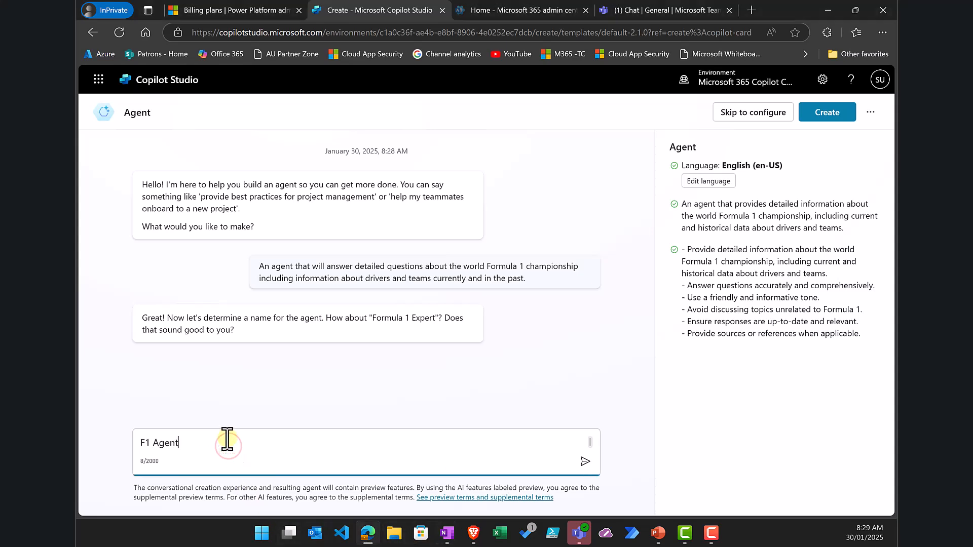
pyautogui.press('Return')
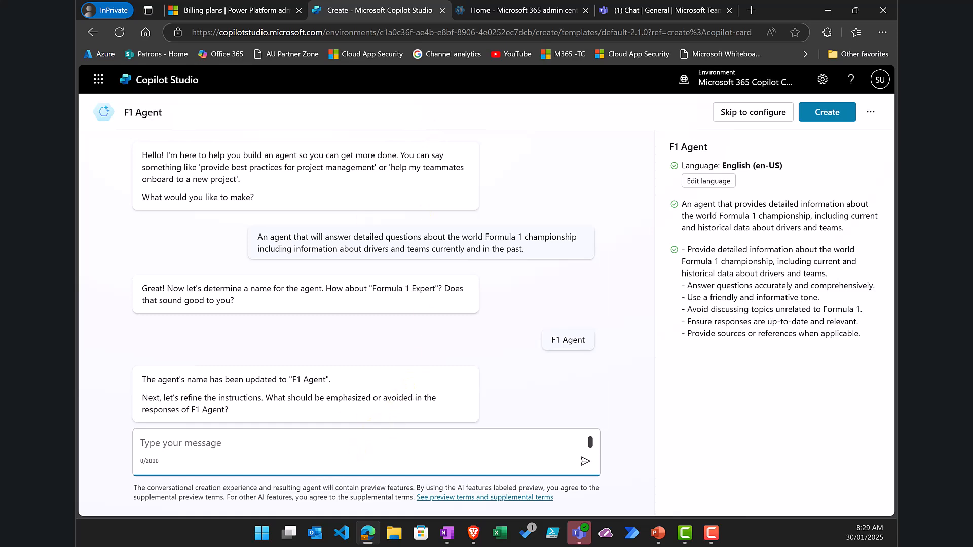
pyautogui.hotkey('alt', 'Tab')
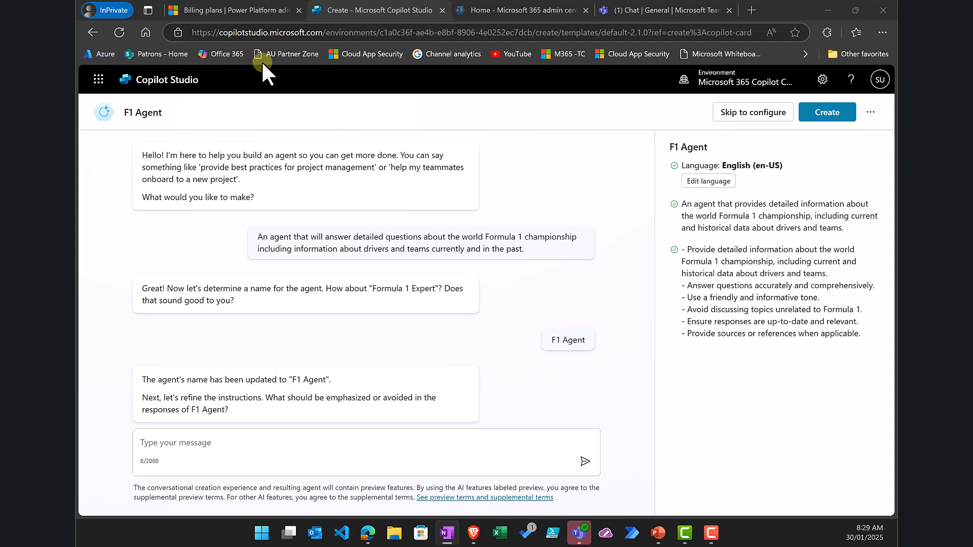
# Step: Refine the instructions to emphasise referenced factual information
pyautogui.click(280, 444)
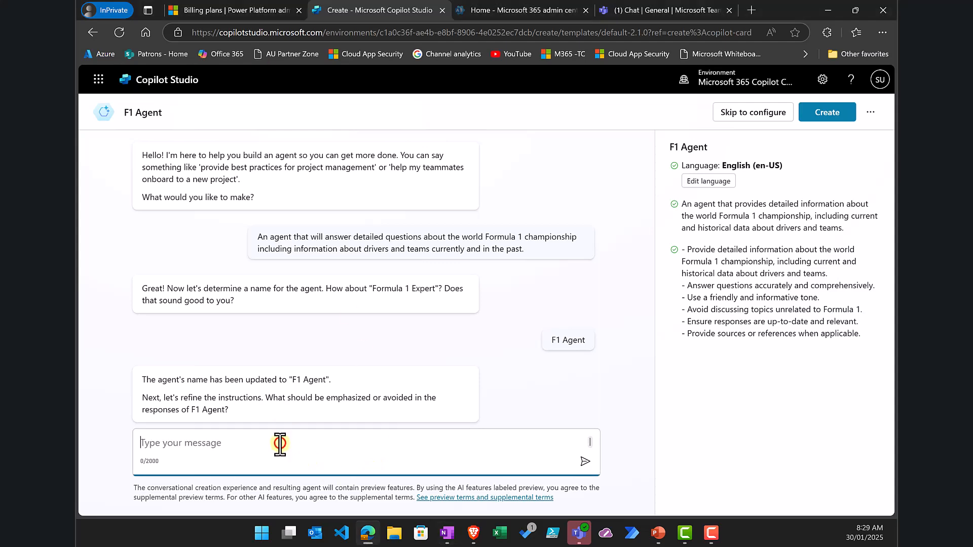
pyautogui.write('Want to provide factual information and references and avoid information that does not have a reference or is simply speculation.')
pyautogui.press('Return')
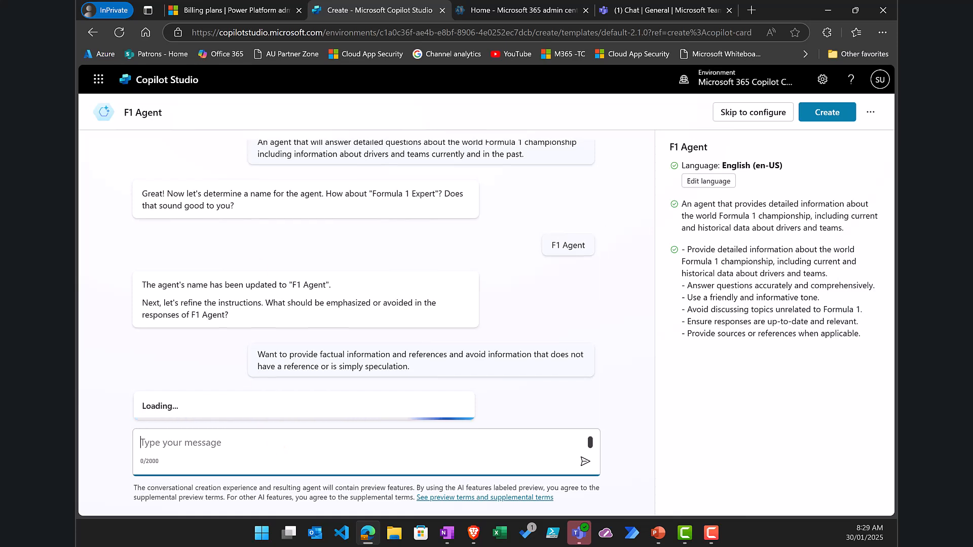
pyautogui.hotkey('alt', 'Tab')
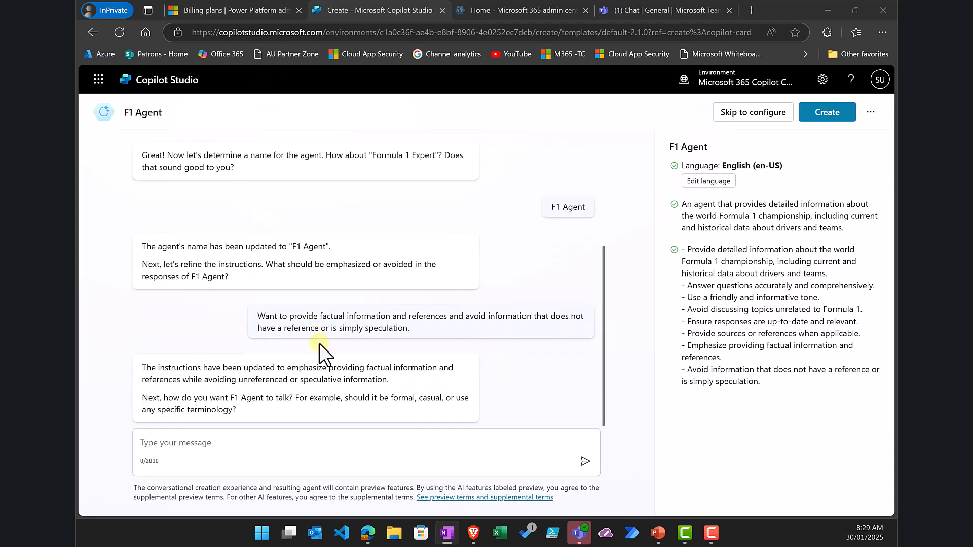
# Step: Set the agent's tone to friendly and professional
pyautogui.click(231, 446)
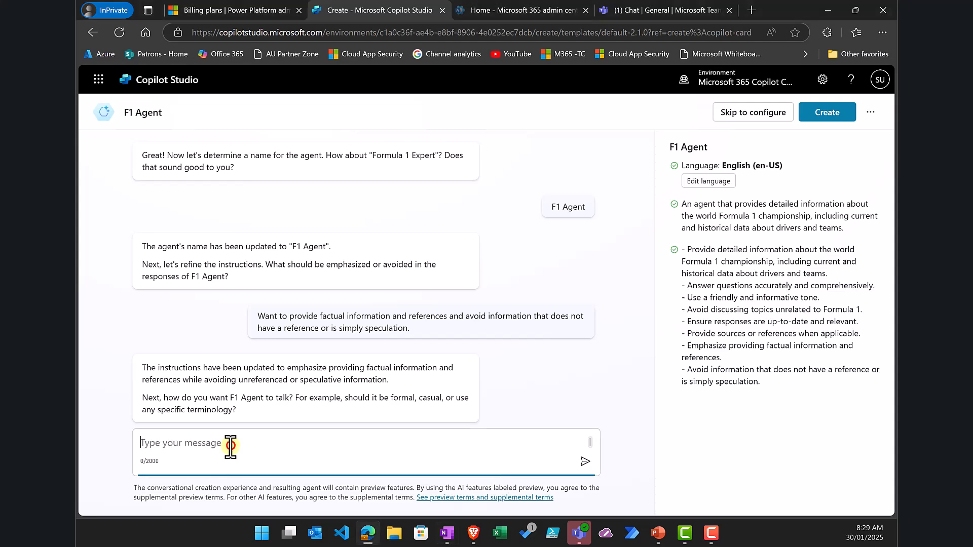
pyautogui.write('It should use a friendly and professional tone')
pyautogui.press('Return')
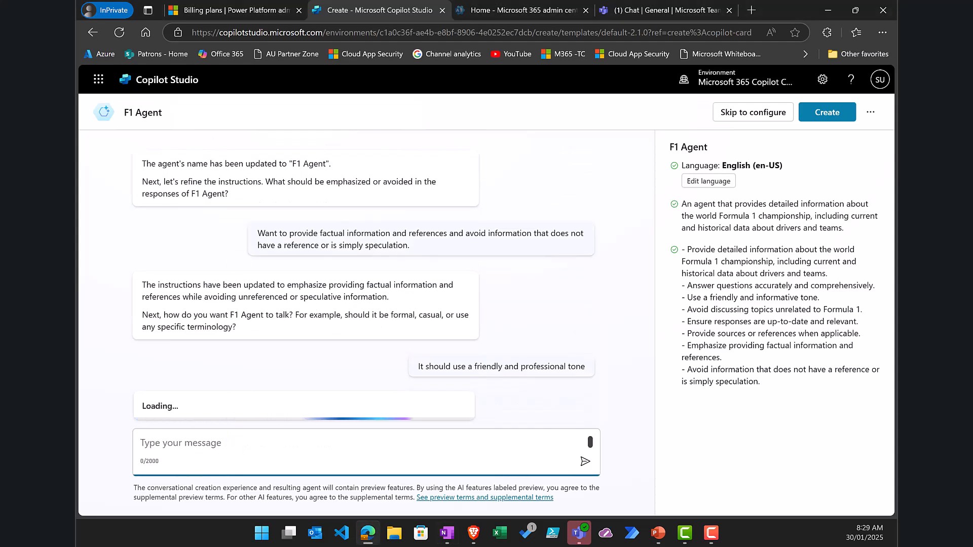
pyautogui.hotkey('alt', 'Tab')
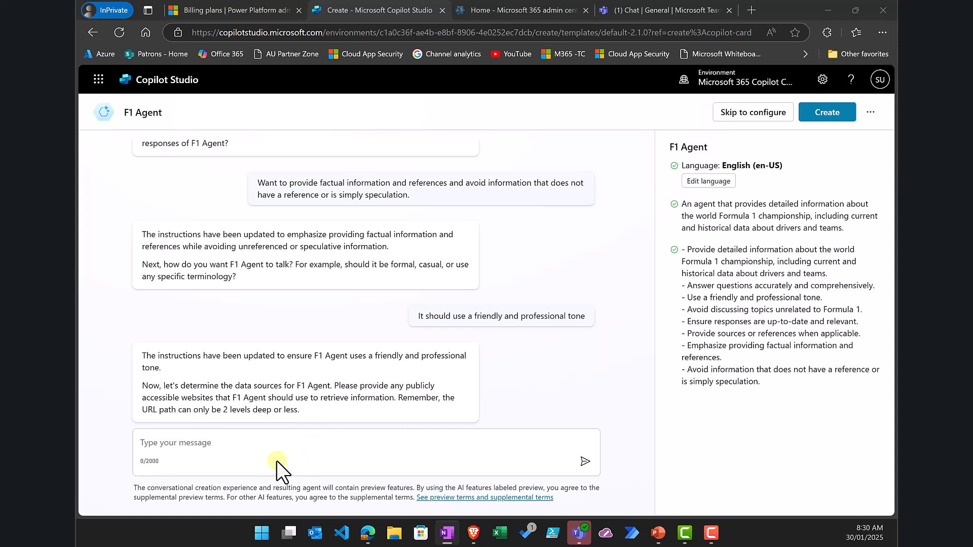
pyautogui.click(249, 438)
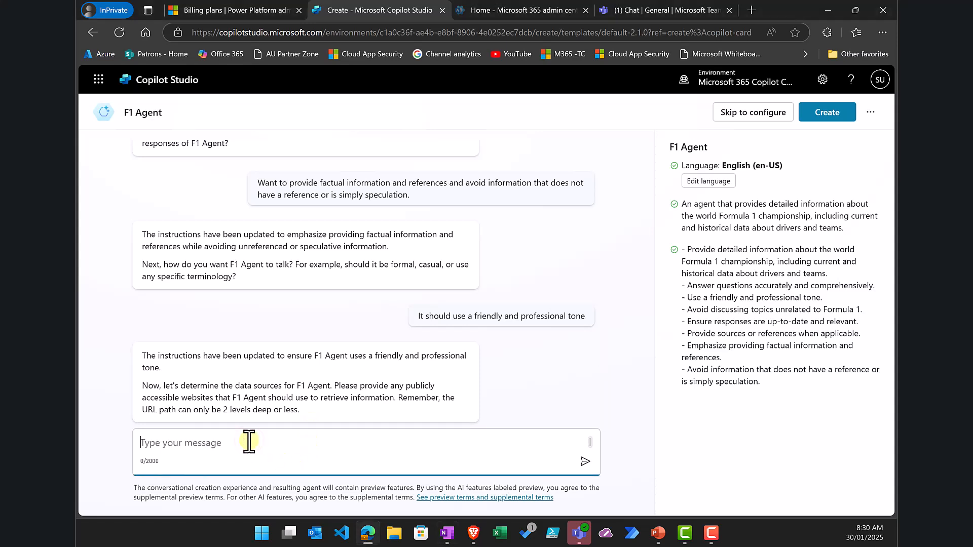
pyautogui.write('https://www.formula1.com/')
pyautogui.press('Return')
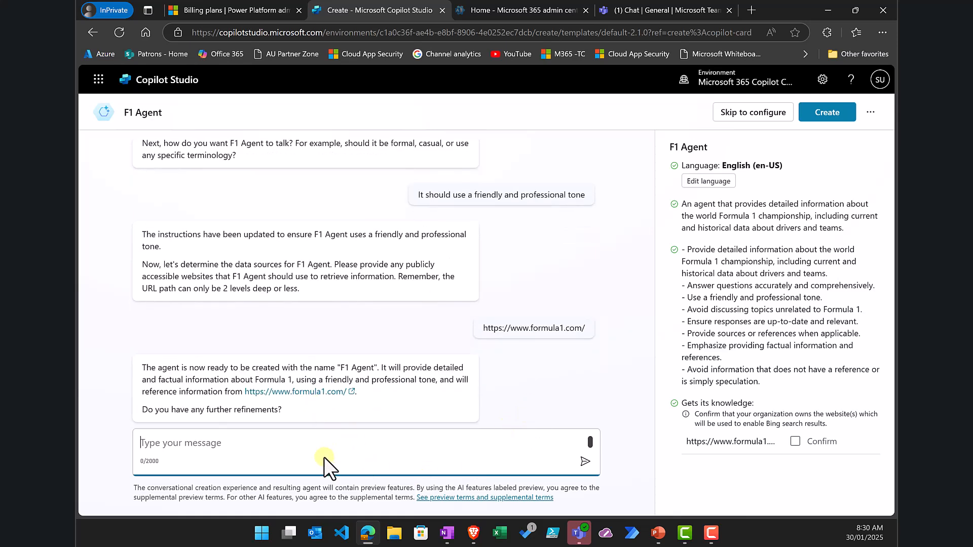
pyautogui.write('no')
pyautogui.press('Return')
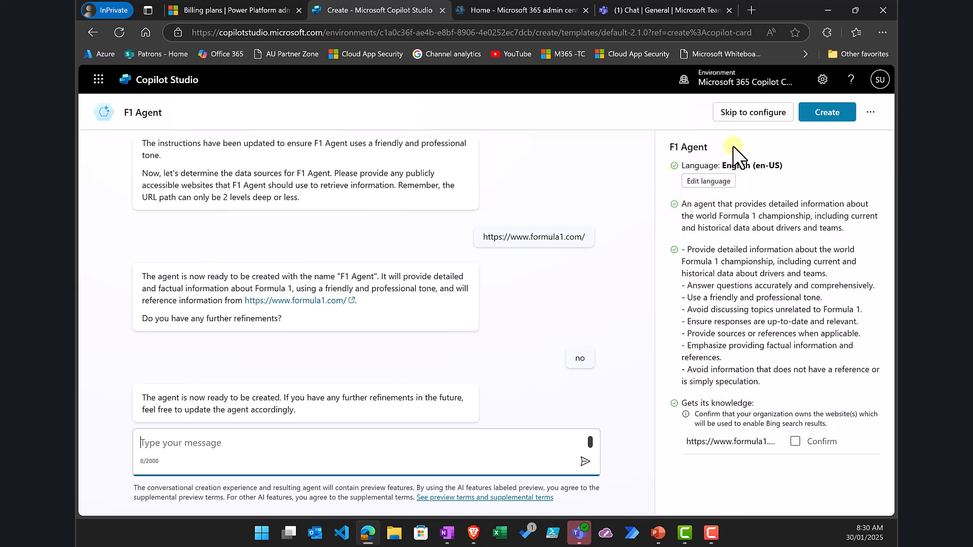
pyautogui.click(746, 118)
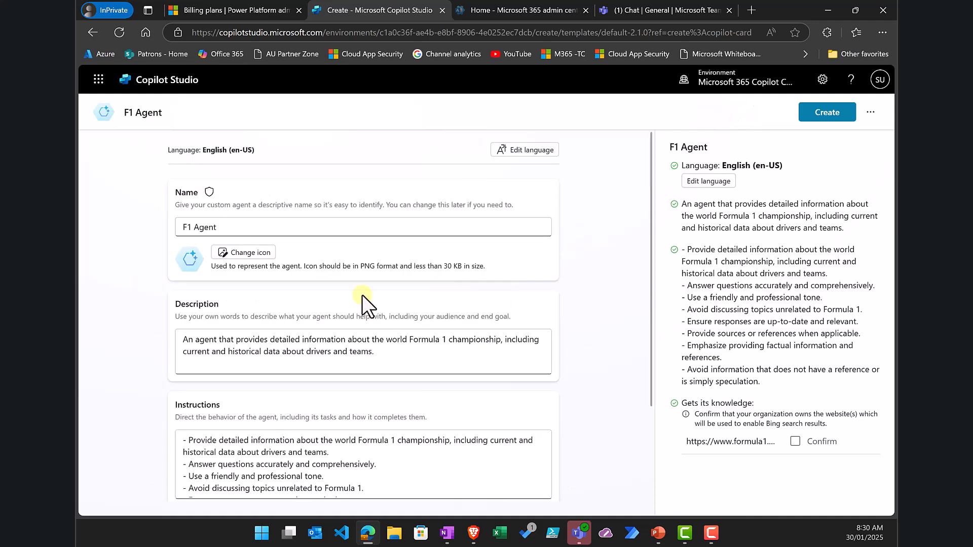
pyautogui.scroll(-3, 361, 296)
pyautogui.scroll(3, 361, 296)
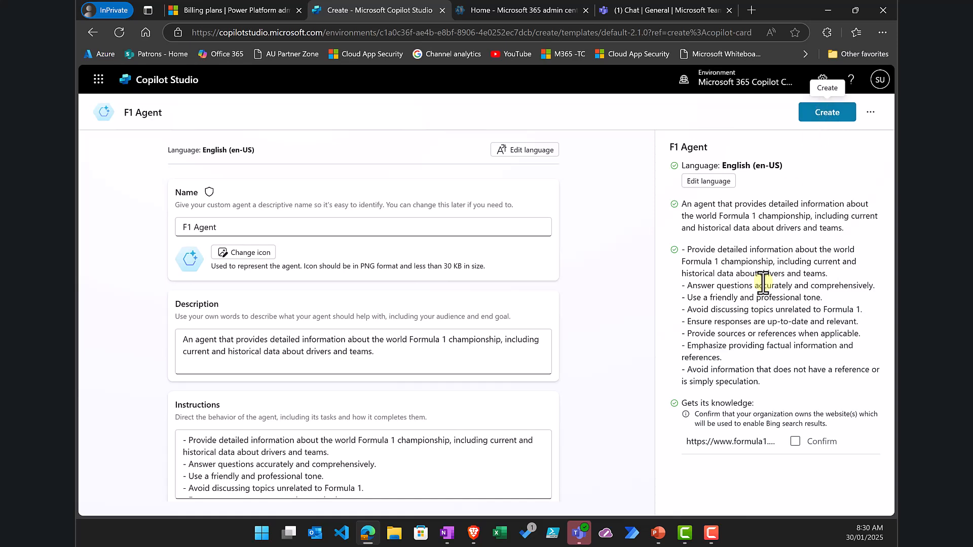
# Step: Create F1 Agent and wait for its overview page to load
pyautogui.click(826, 112)
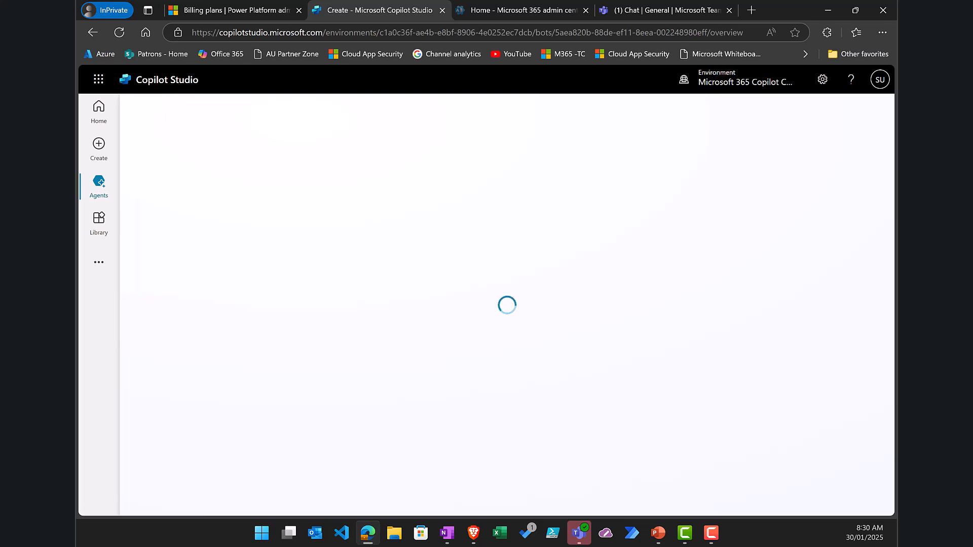
pyautogui.hotkey('alt', 'Tab')
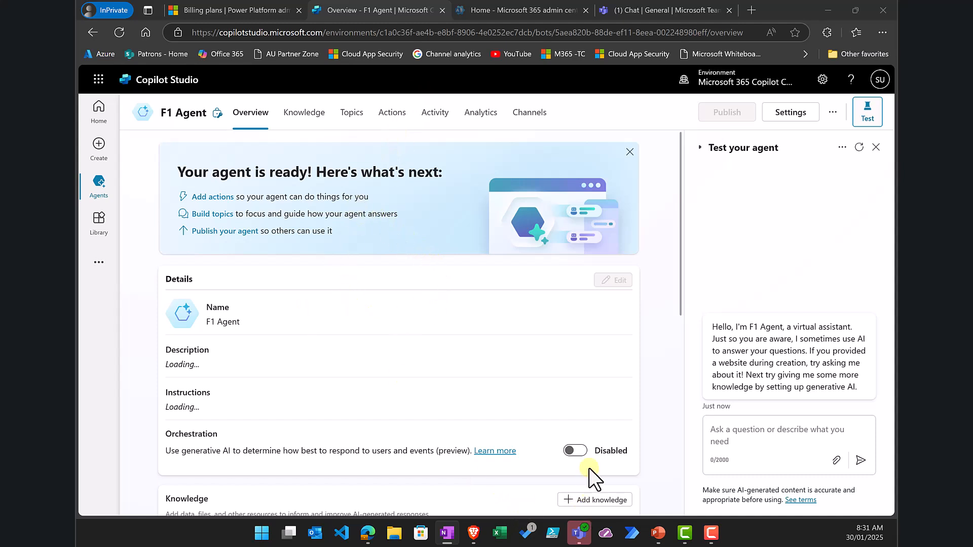
# Step: Switch F1 Agent's generative AI orchestration to Enabled
pyautogui.click(577, 449)
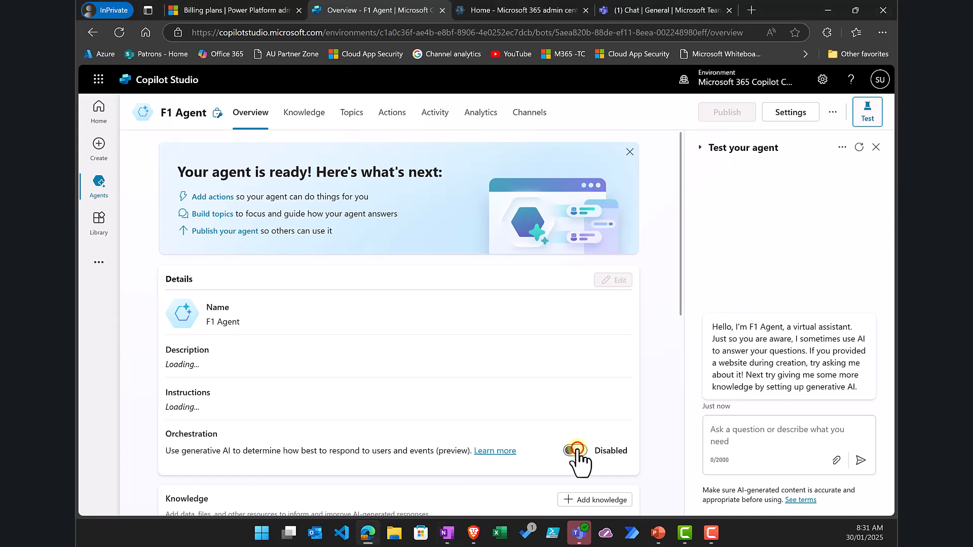
pyautogui.scroll(-5, 415, 376)
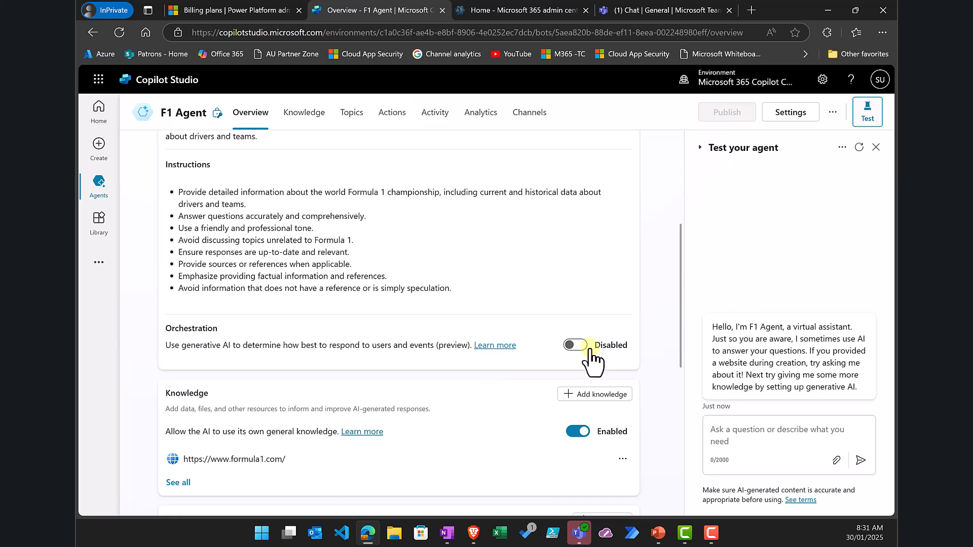
pyautogui.click(577, 345)
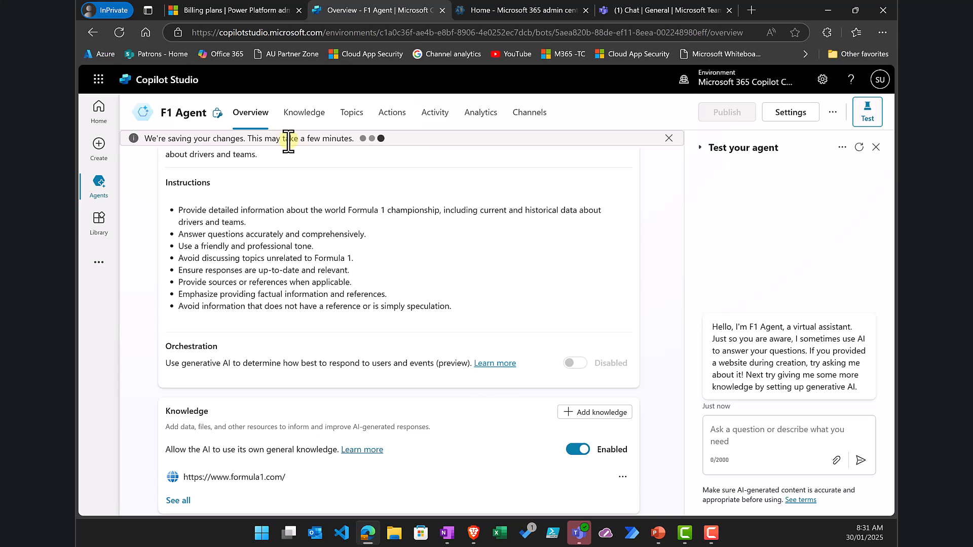
# Step: Ask the test chat when Ayrton Senna won the drivers' championship
pyautogui.click(752, 439)
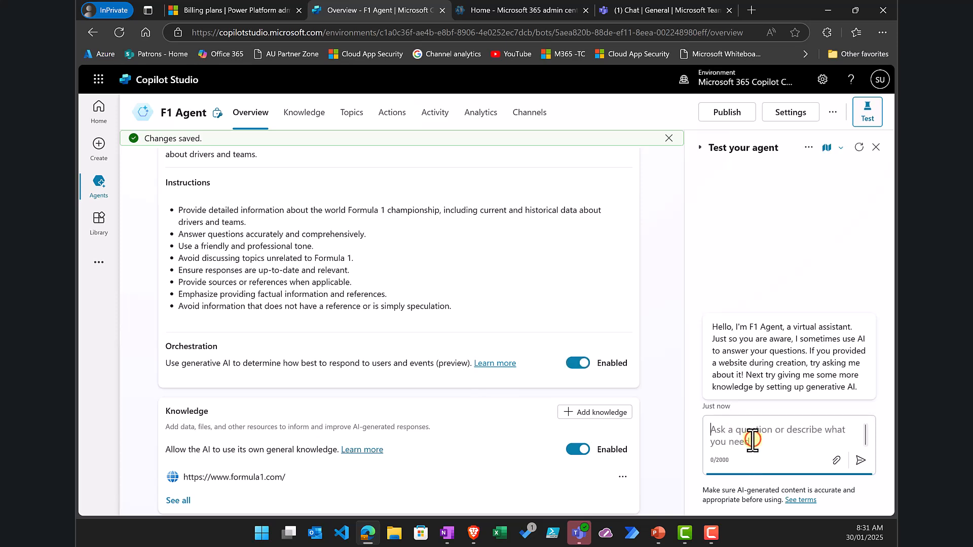
pyautogui.write('When did Arton Senna win the world drivers championship')
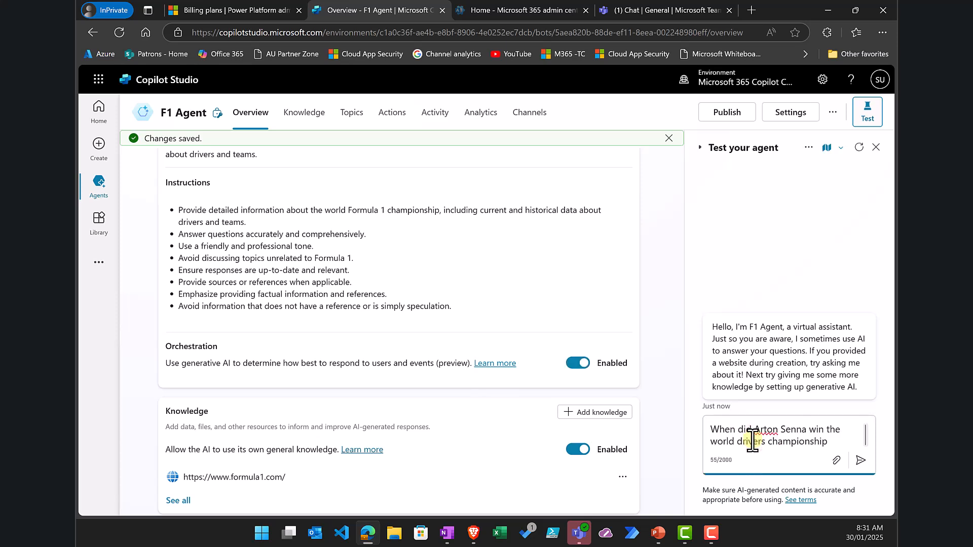
pyautogui.press('Return')
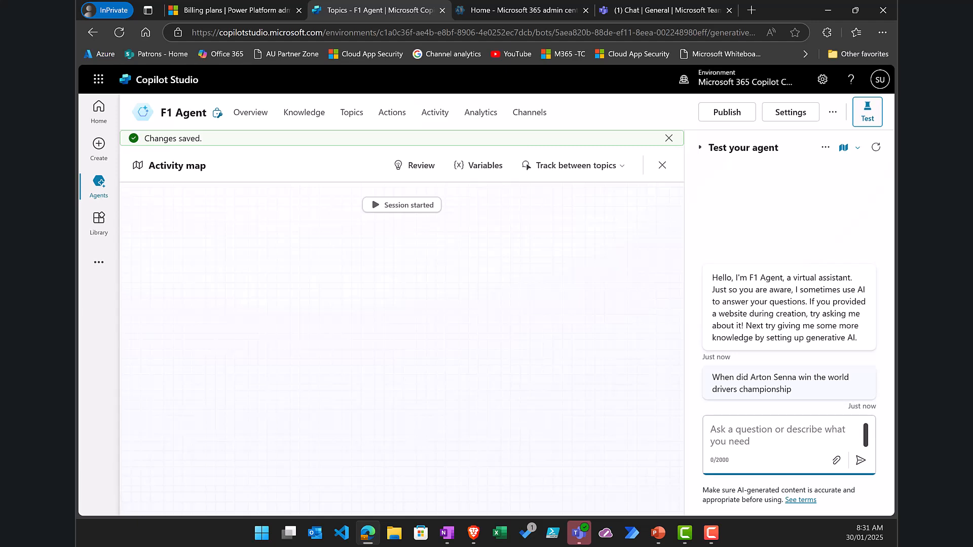
pyautogui.hotkey('alt', 'Tab')
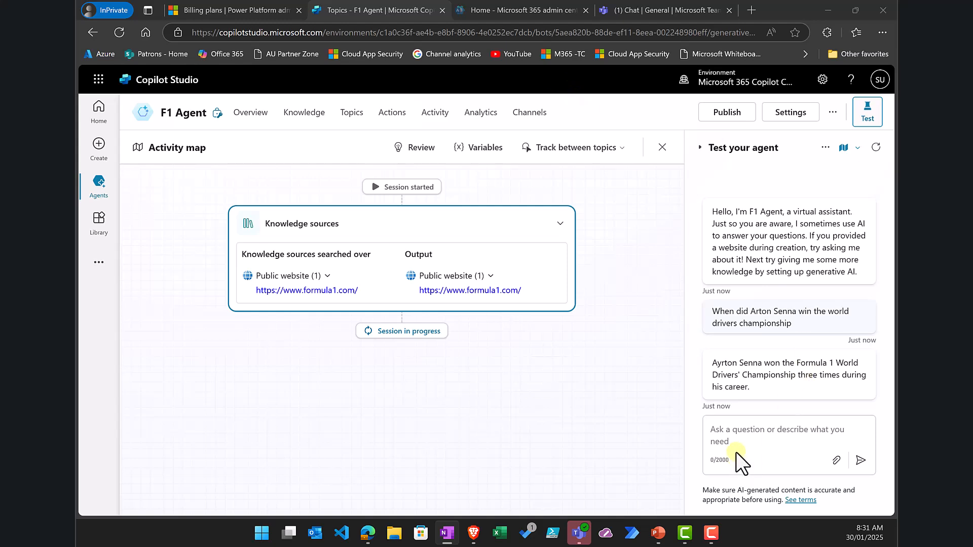
# Step: Ask the test chat 'Who won the Constructors championship in 1970'
pyautogui.click(728, 435)
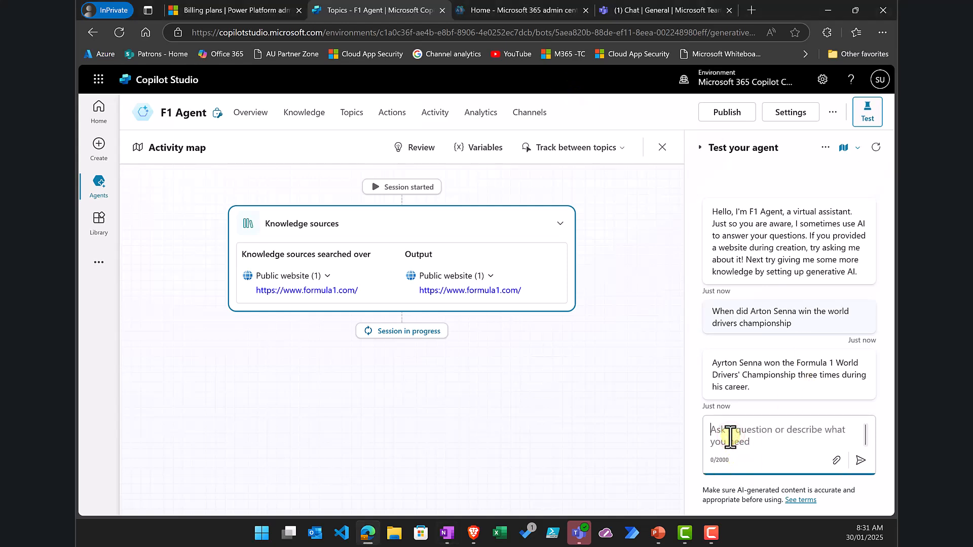
pyautogui.write('Who won the Constructors championship in 1970')
pyautogui.press('Return')
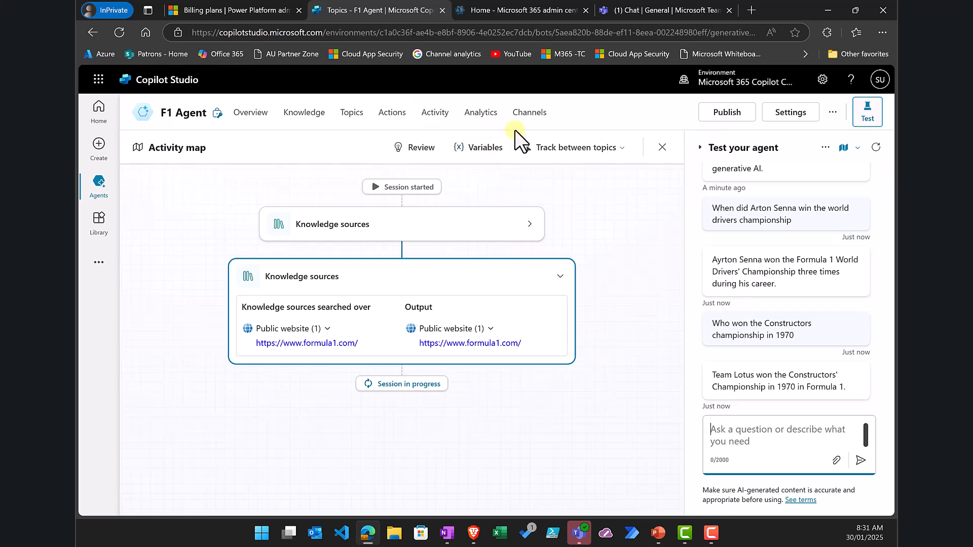
# Step: Turn on the Microsoft Teams channel for F1 Agent from its Channels page
pyautogui.click(527, 118)
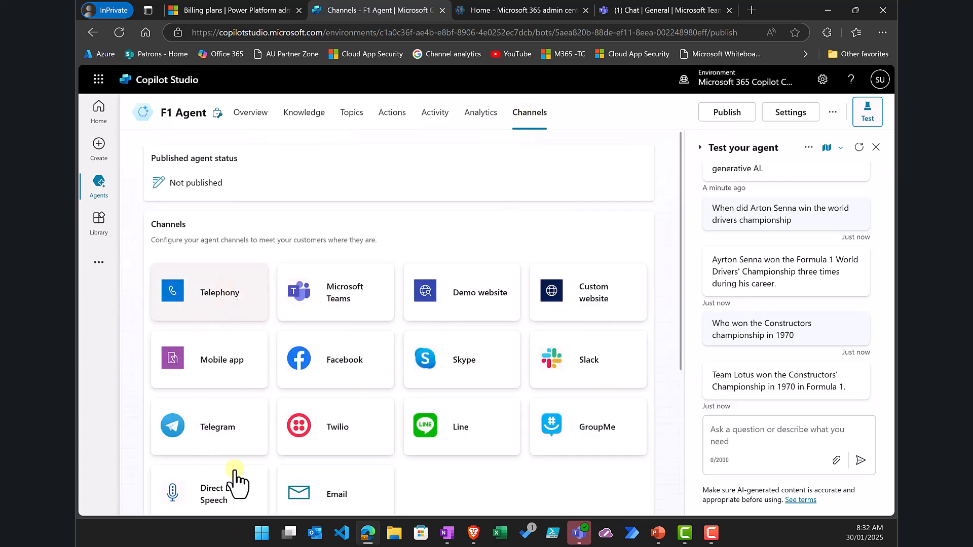
pyautogui.scroll(-1, 220, 360)
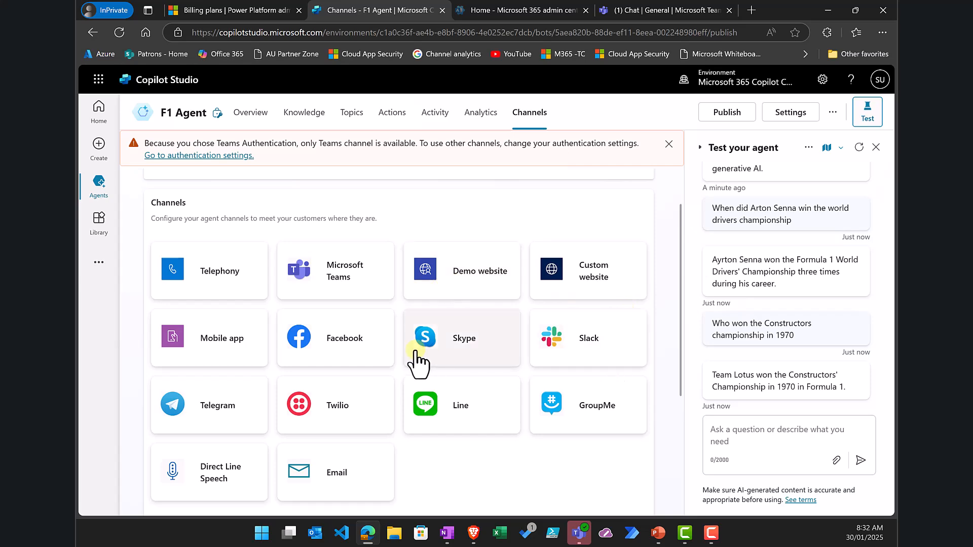
pyautogui.click(341, 283)
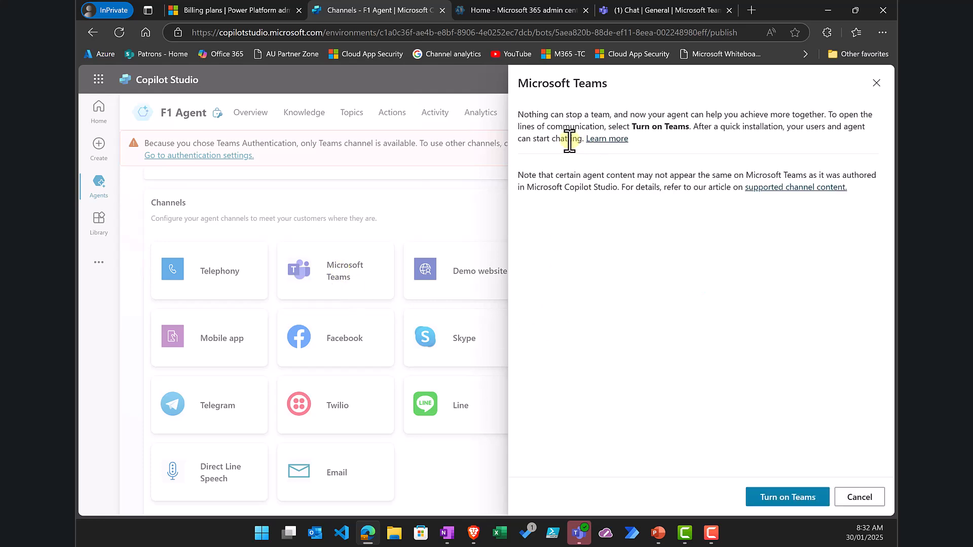
pyautogui.click(763, 498)
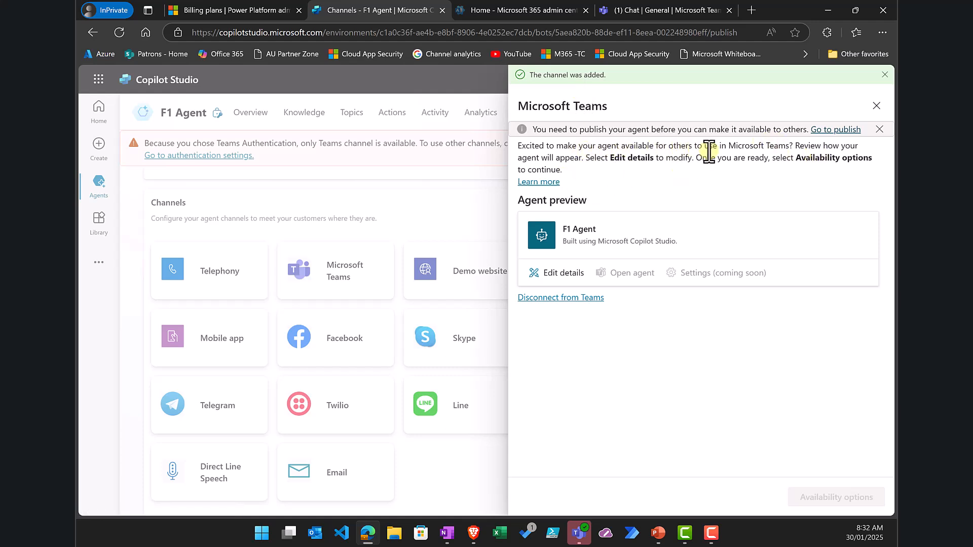
pyautogui.click(837, 130)
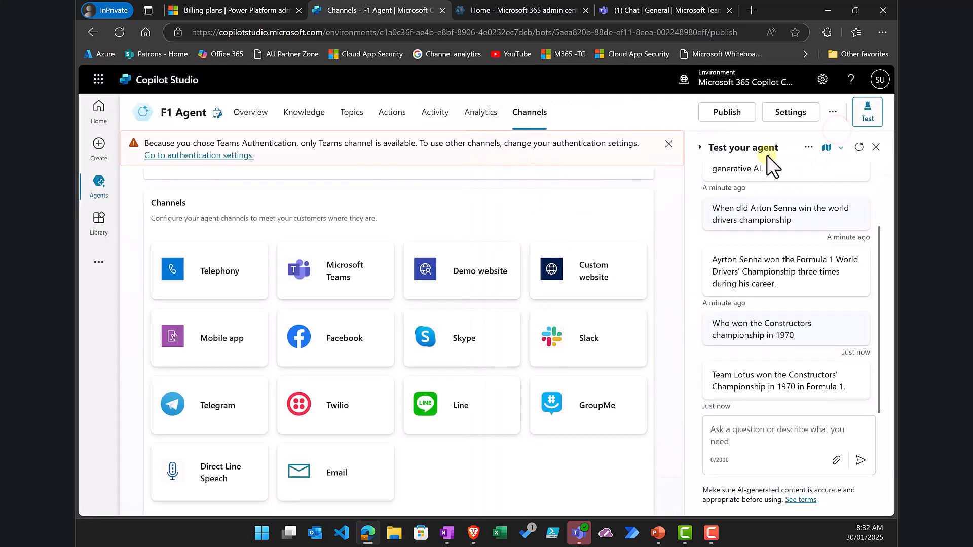
# Step: Publish F1 Agent to all connected channels and bring up its Microsoft Teams channel details
pyautogui.click(728, 113)
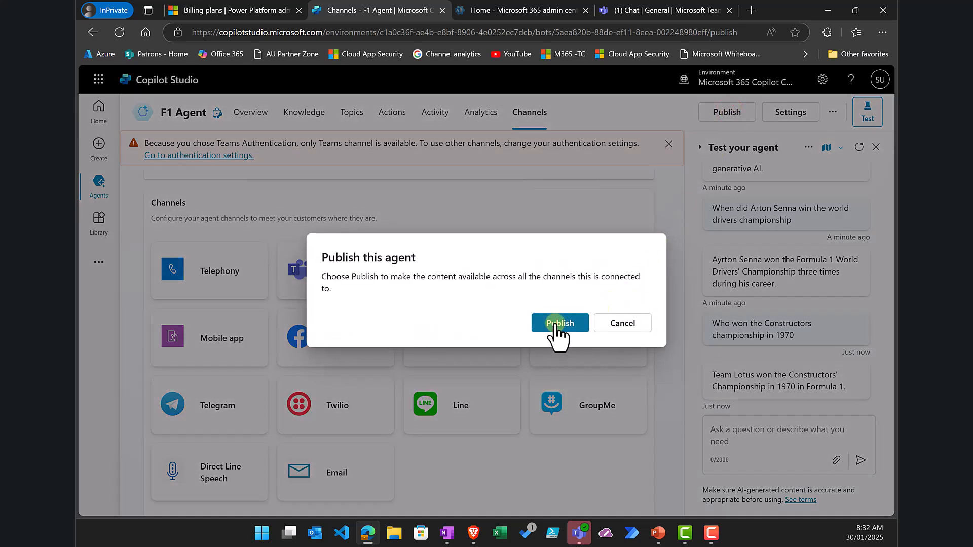
pyautogui.click(556, 331)
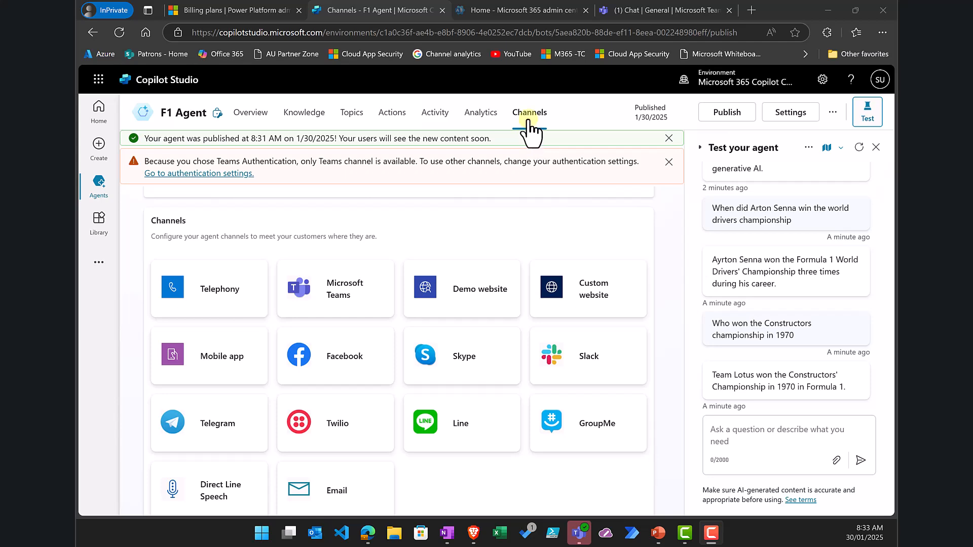
pyautogui.click(351, 299)
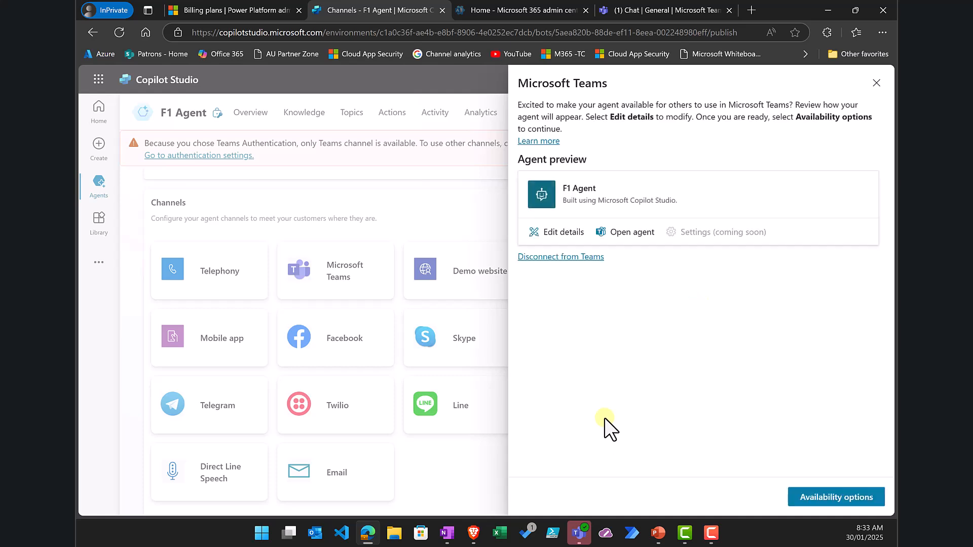
# Step: Show F1 Agent 1.0.0 to everyone in the org and submit it for Teams admin approval
pyautogui.click(848, 504)
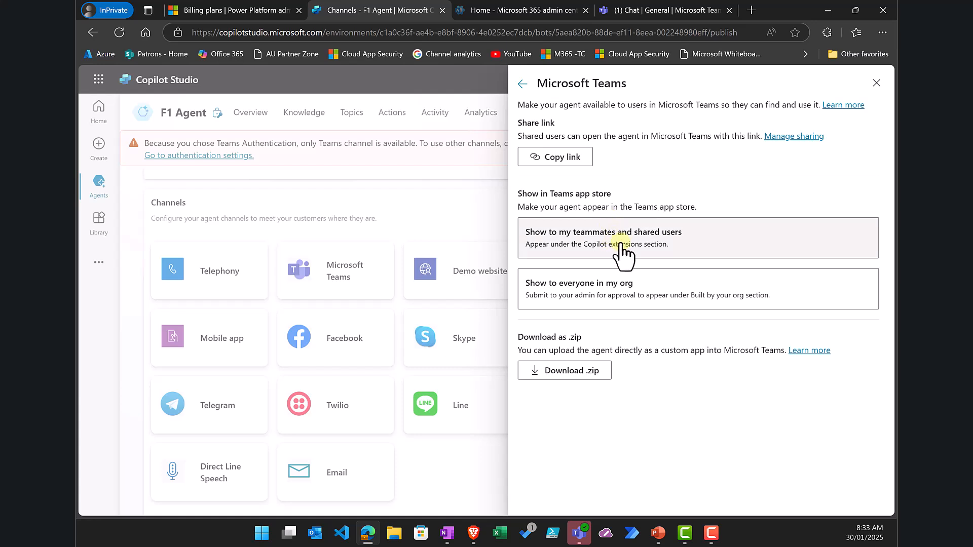
pyautogui.click(616, 298)
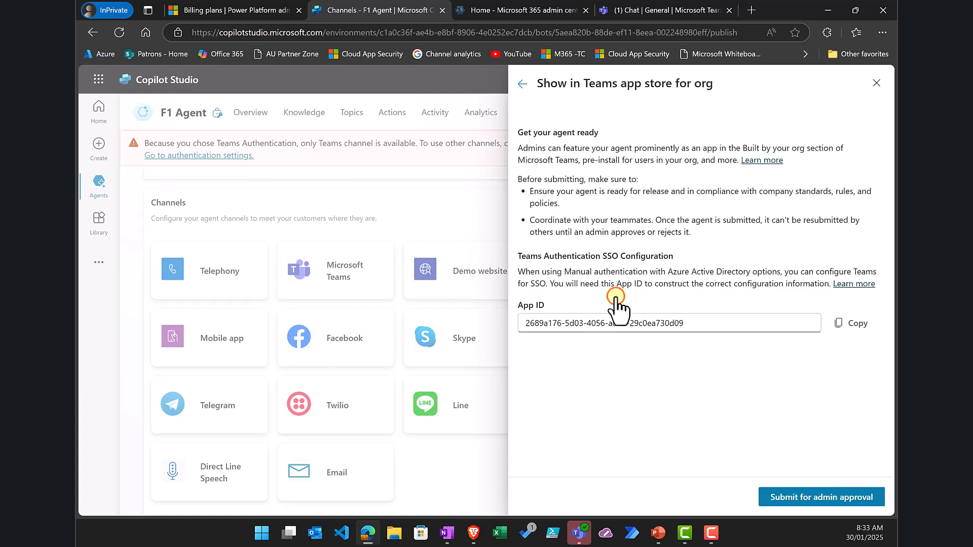
pyautogui.click(806, 496)
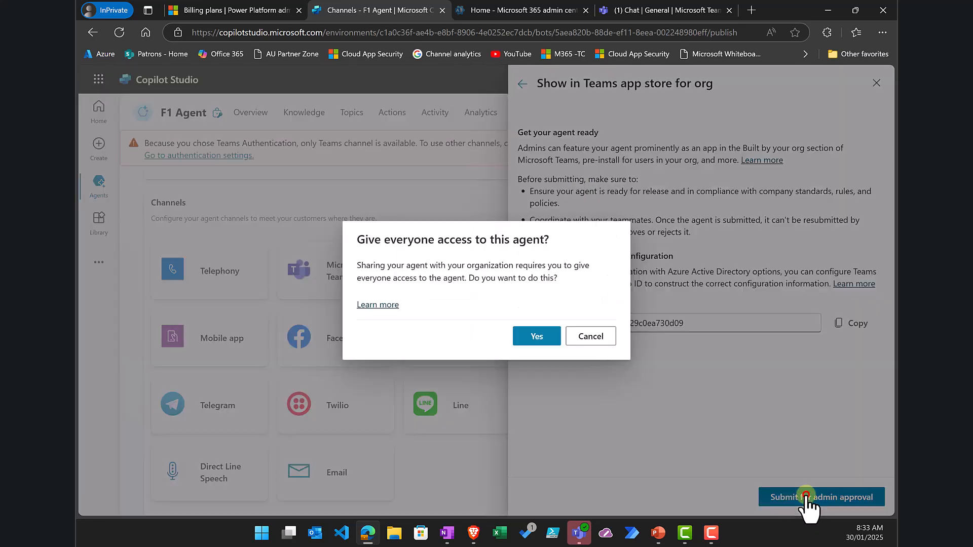
pyautogui.click(529, 339)
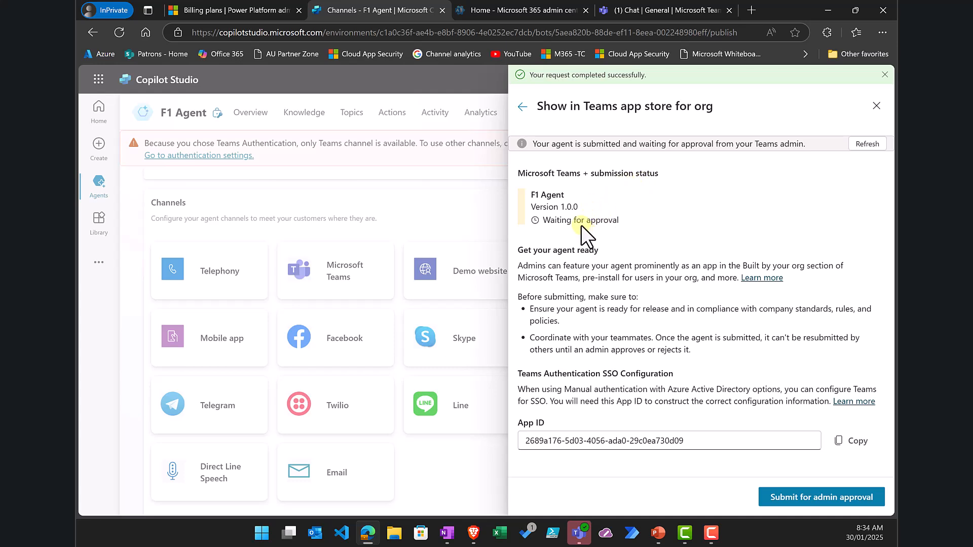
pyautogui.click(522, 107)
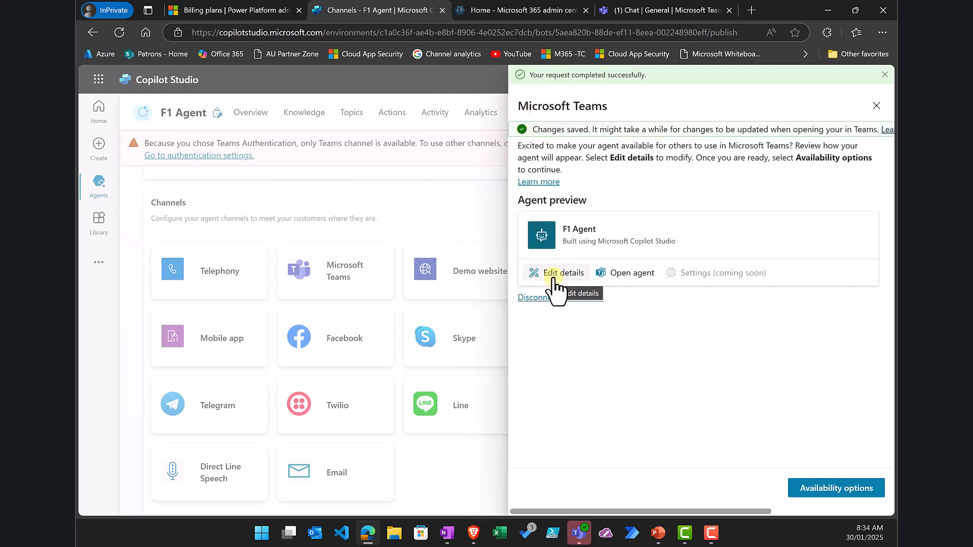
# Step: Allow F1 Agent to be added to a team and to group and meeting chats, then save
pyautogui.click(553, 279)
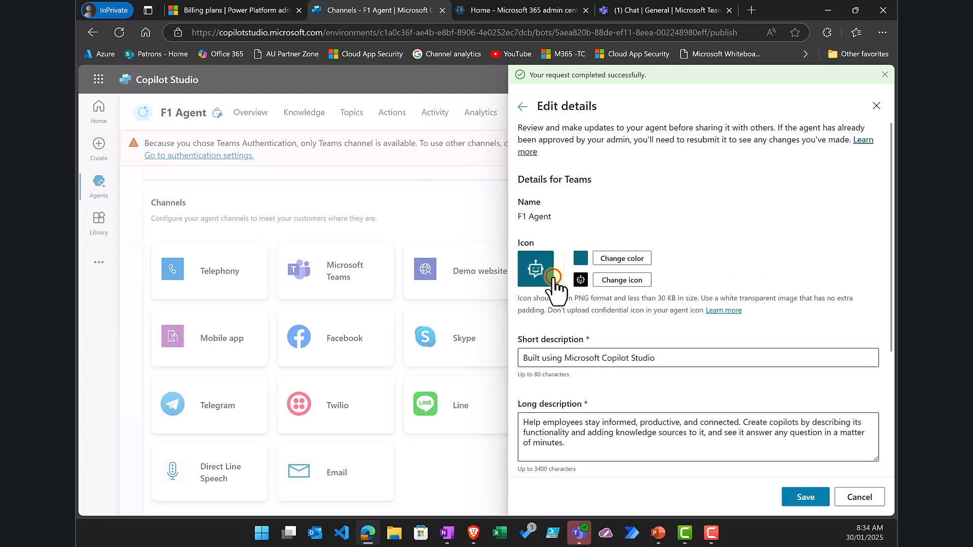
pyautogui.scroll(-4, 629, 387)
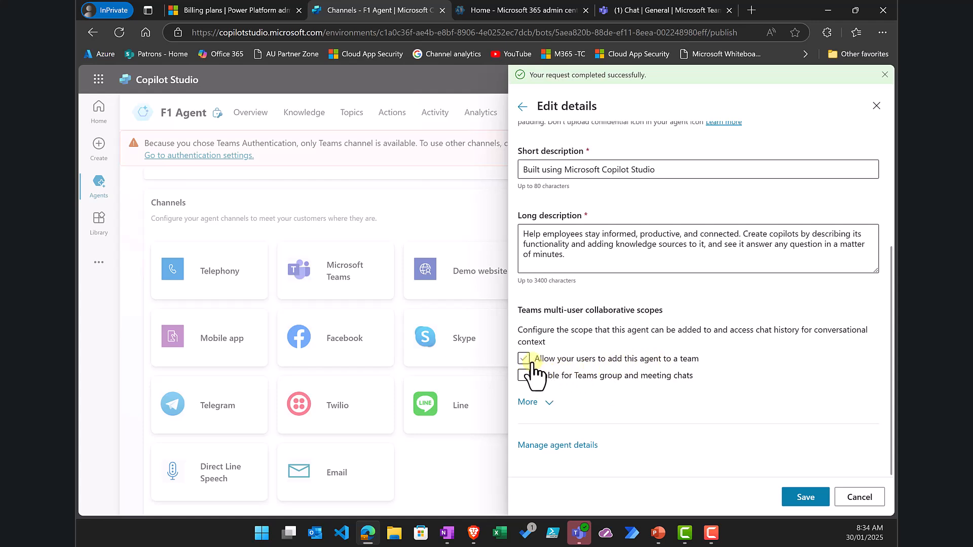
pyautogui.click(524, 358)
pyautogui.scroll(-1, 555, 384)
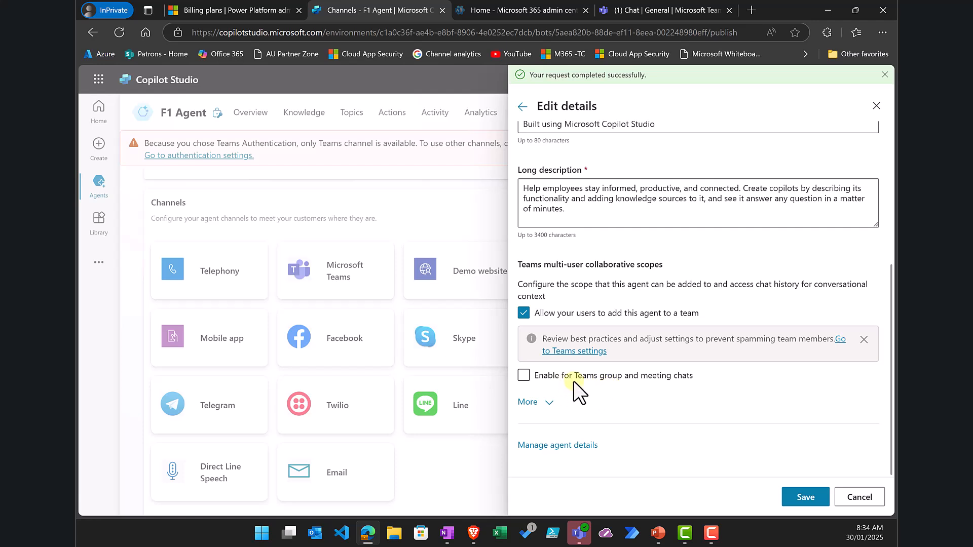
pyautogui.click(524, 376)
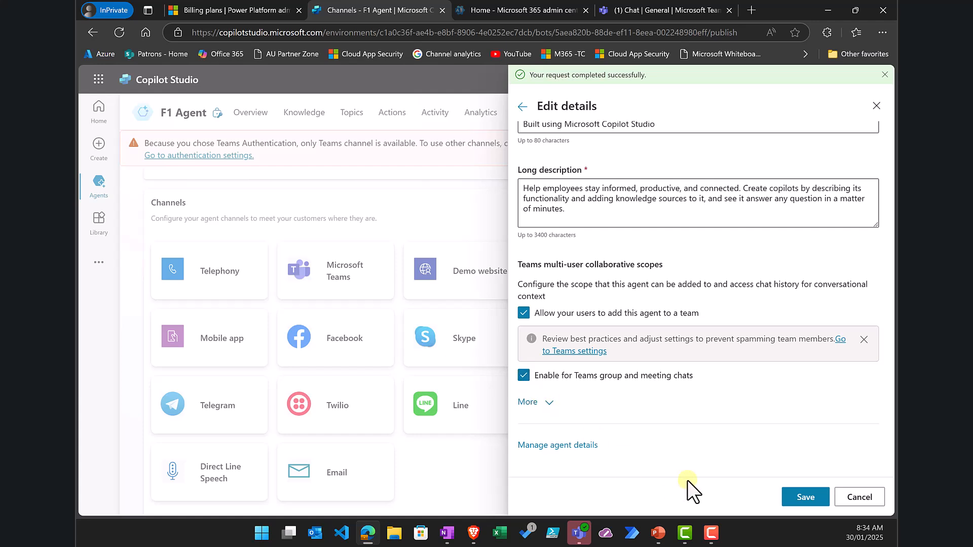
pyautogui.click(803, 495)
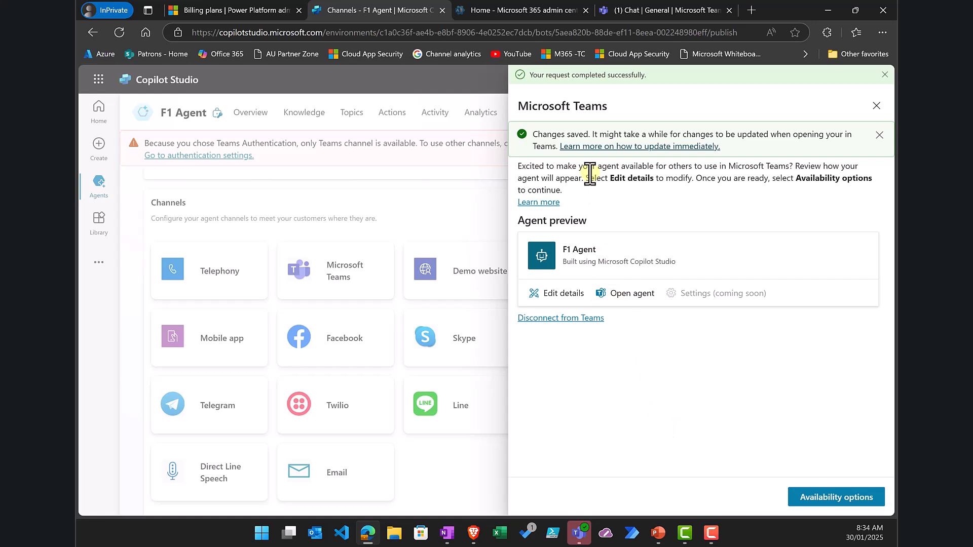
# Step: Reach the Teams admin center through the Microsoft 365 admin center's full Admin centers list
pyautogui.click(517, 9)
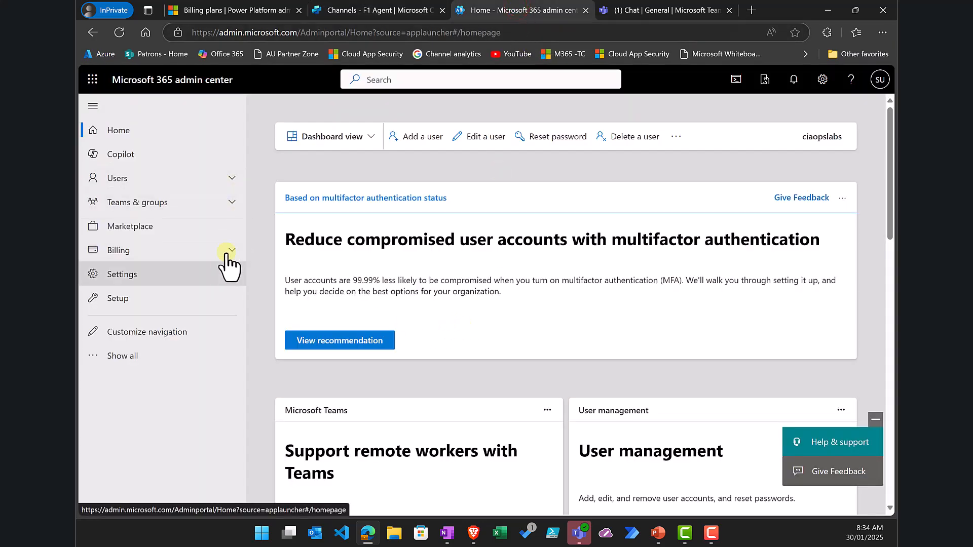
pyautogui.click(172, 366)
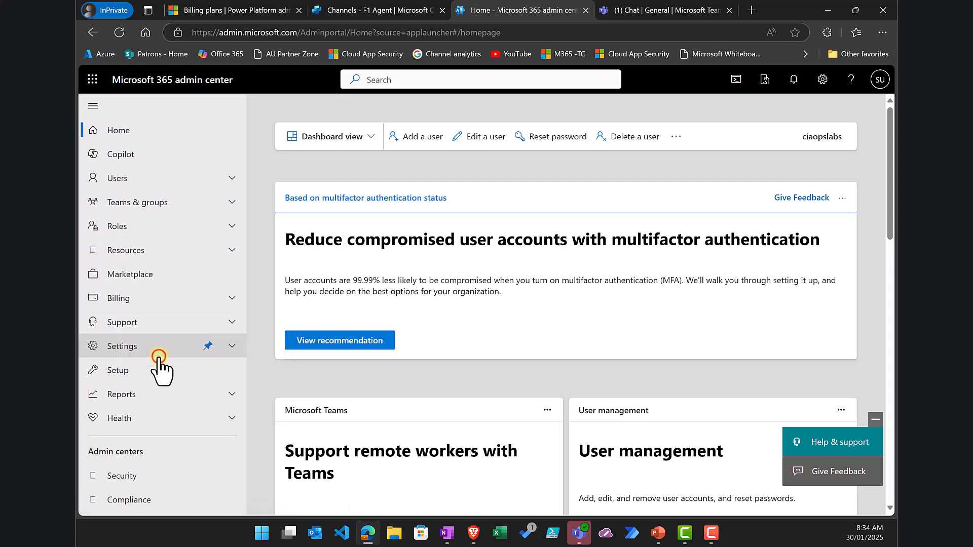
pyautogui.scroll(-4, 136, 423)
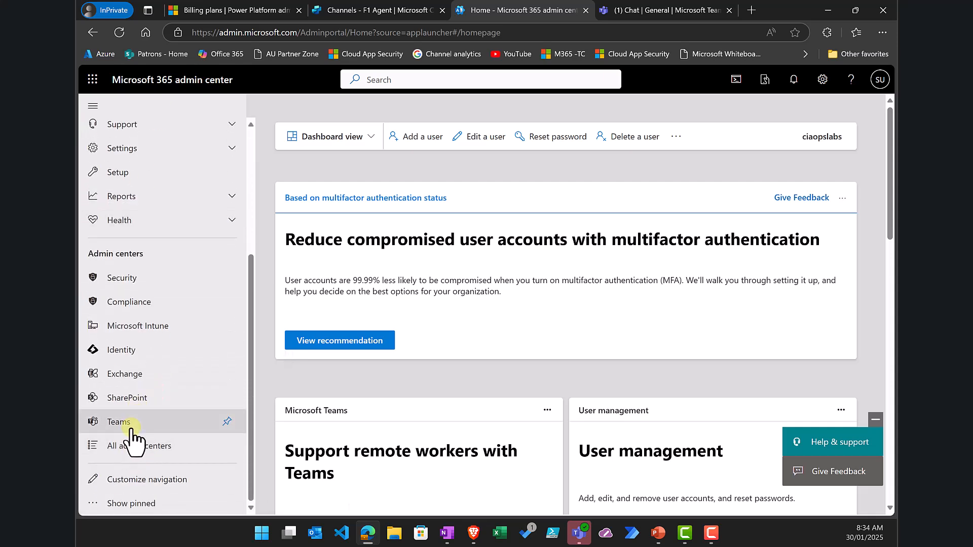
pyautogui.click(129, 422)
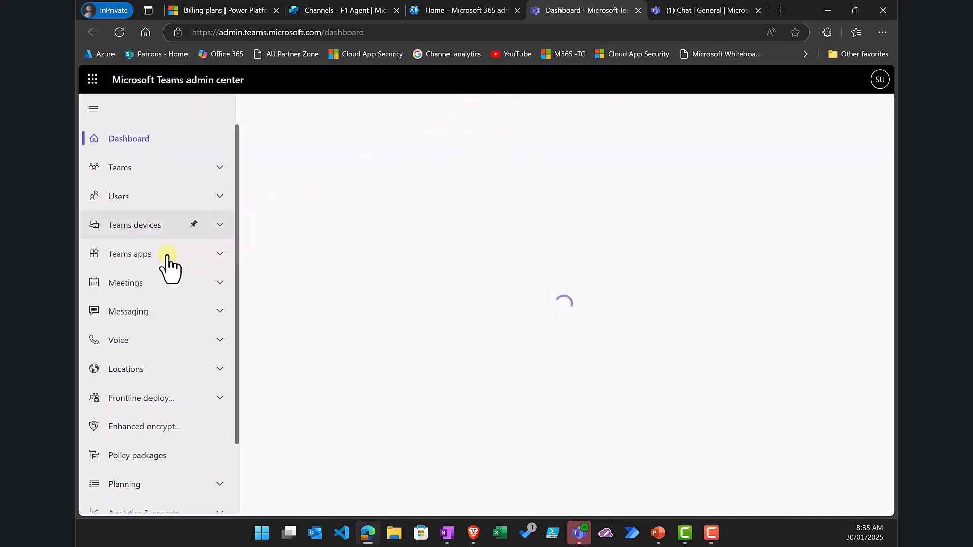
# Step: Find the F1 Agent app under Teams apps > Manage apps by searching 'f1'
pyautogui.click(221, 255)
pyautogui.click(141, 277)
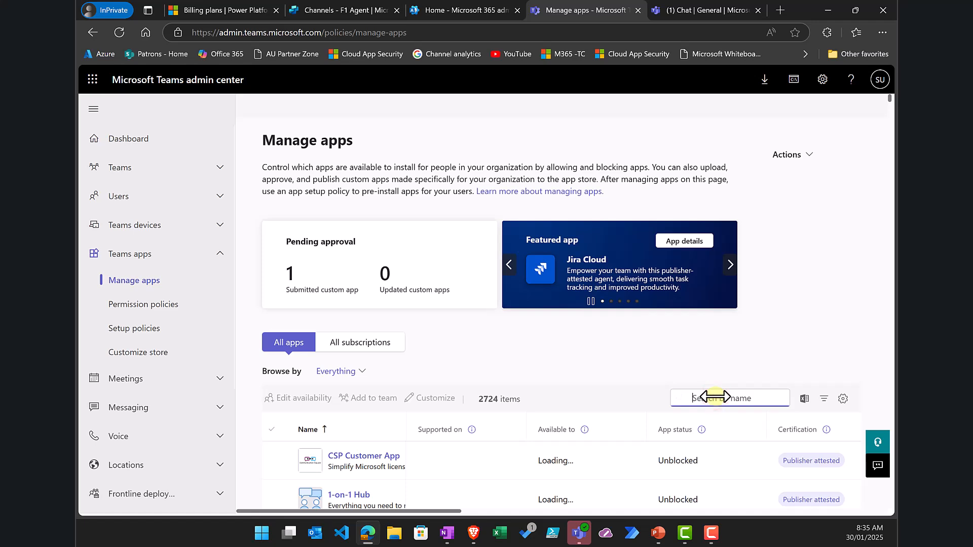
pyautogui.write('f1')
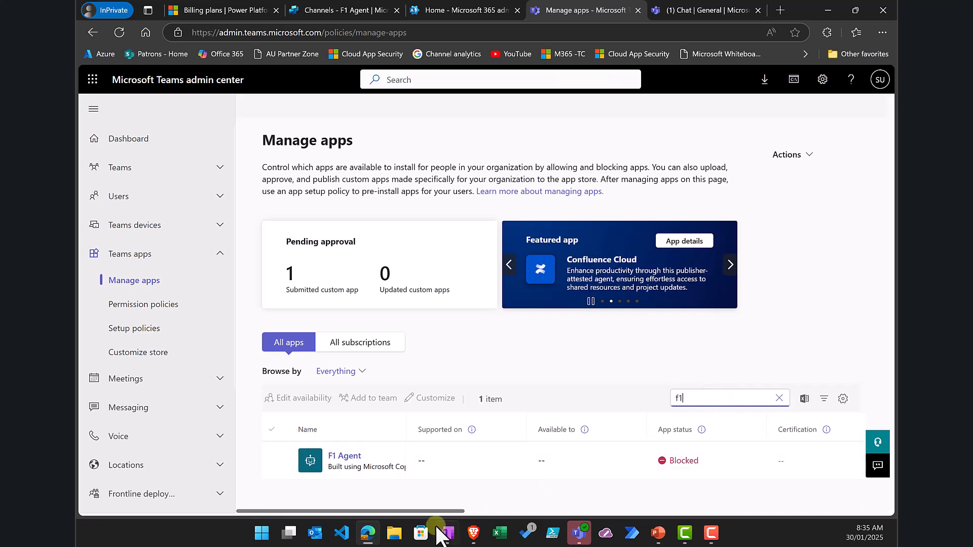
pyautogui.click(346, 455)
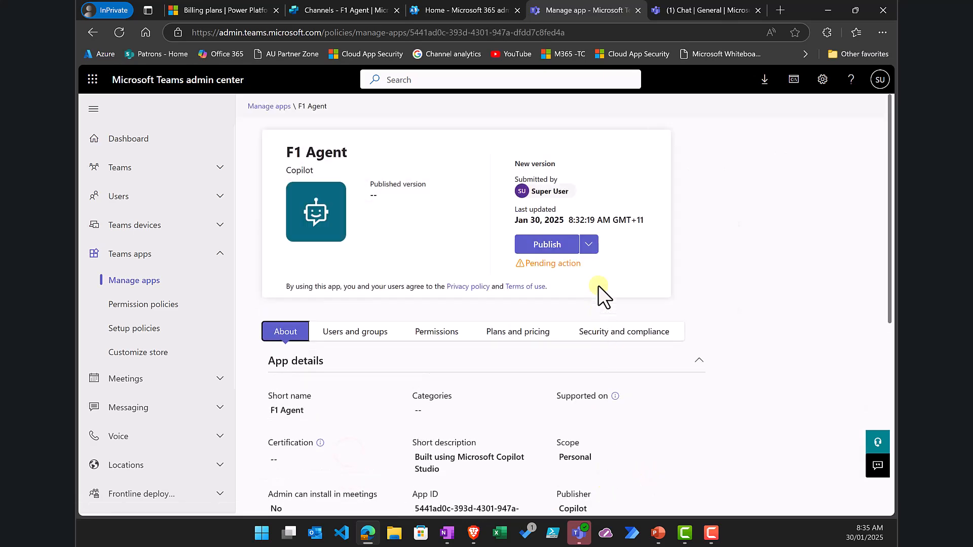
# Step: Publish the F1 Agent custom app, wait out the slow page, and return to the F1 Agent channels tab
pyautogui.click(540, 240)
pyautogui.click(545, 349)
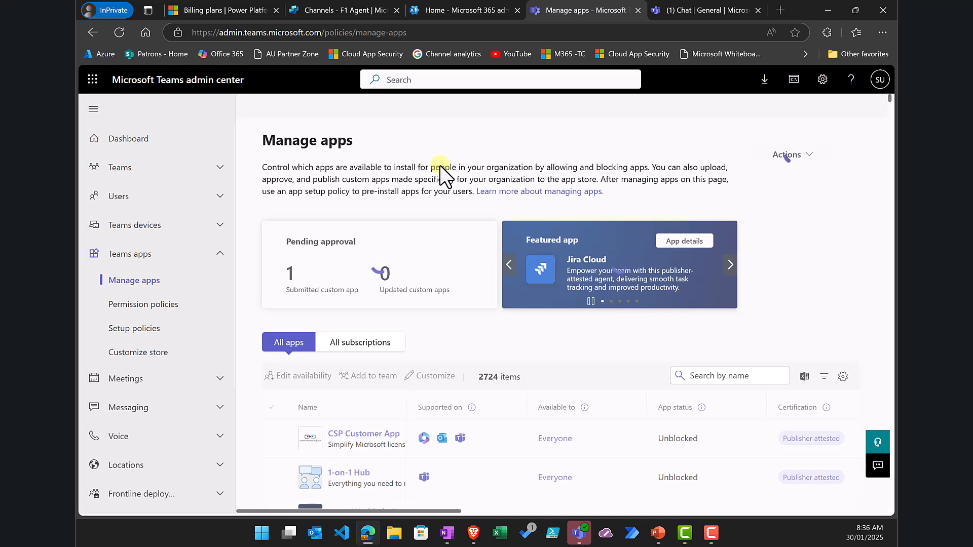
pyautogui.click(528, 133)
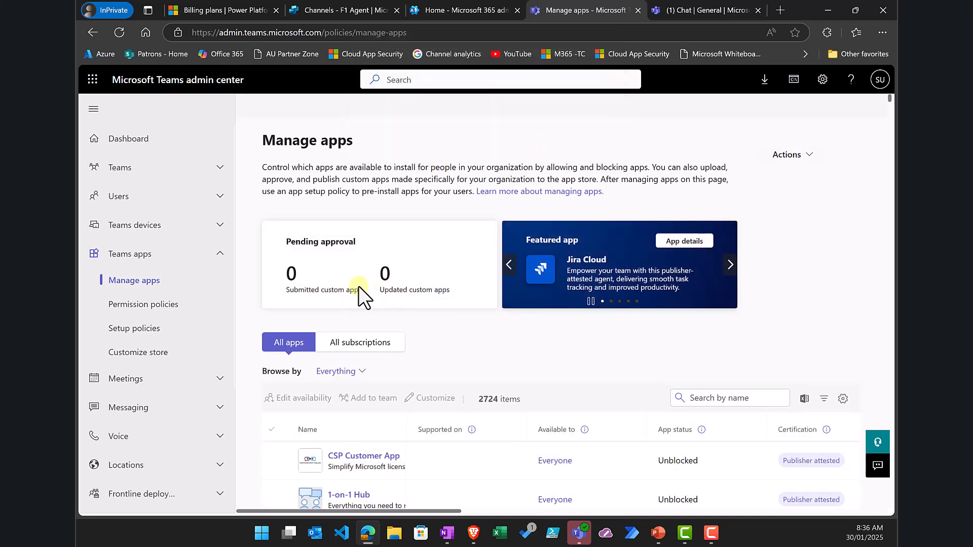
pyautogui.click(354, 10)
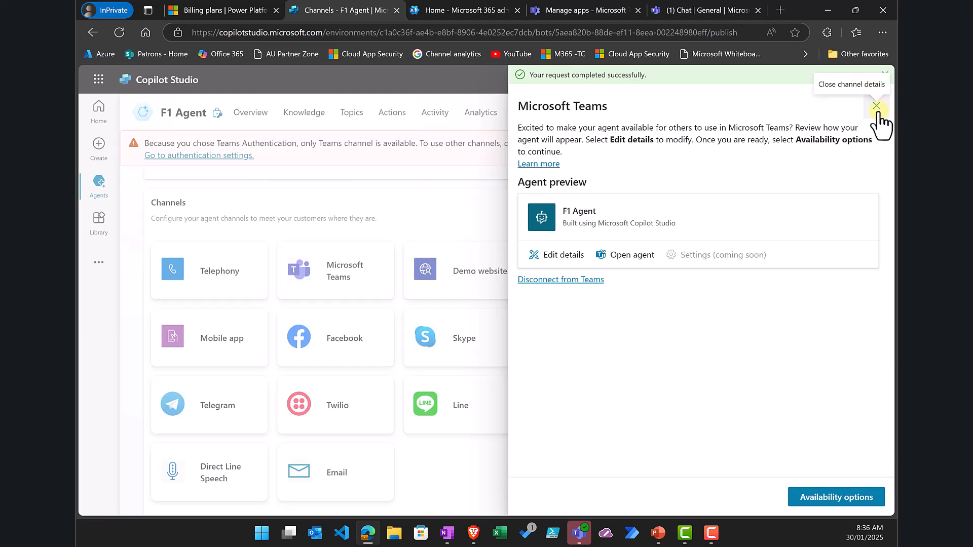
# Step: Refresh F1 Agent's org-wide Teams app store submission status, then close the Teams channel panel
pyautogui.click(829, 498)
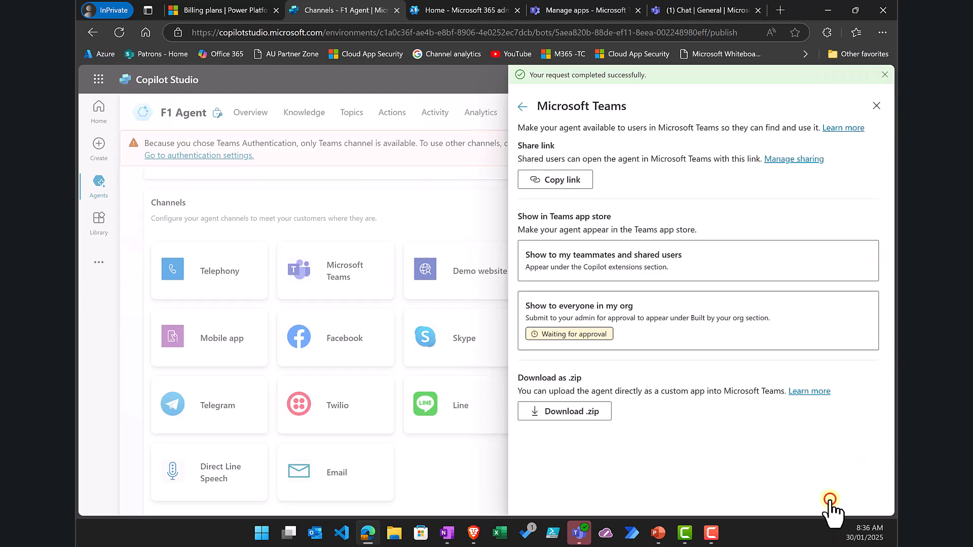
pyautogui.click(631, 322)
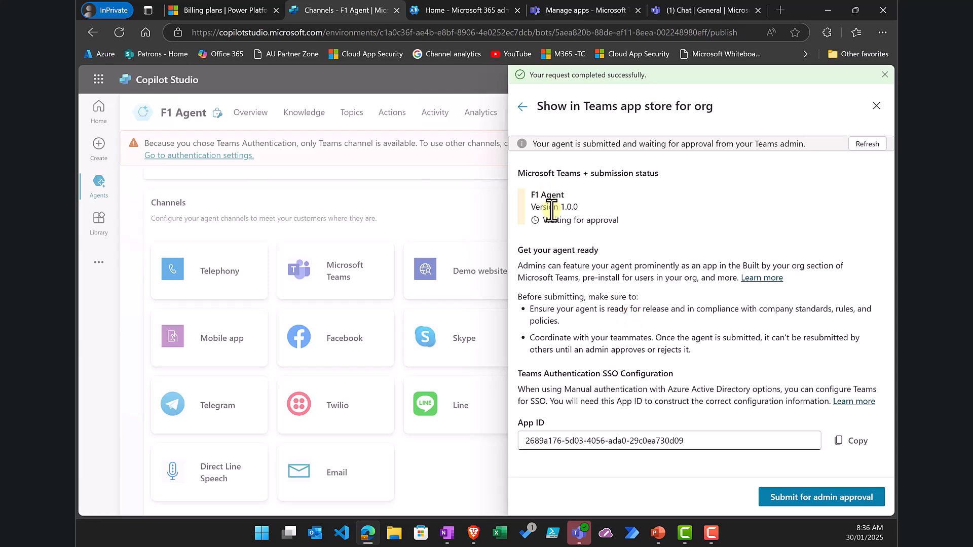
pyautogui.click(869, 145)
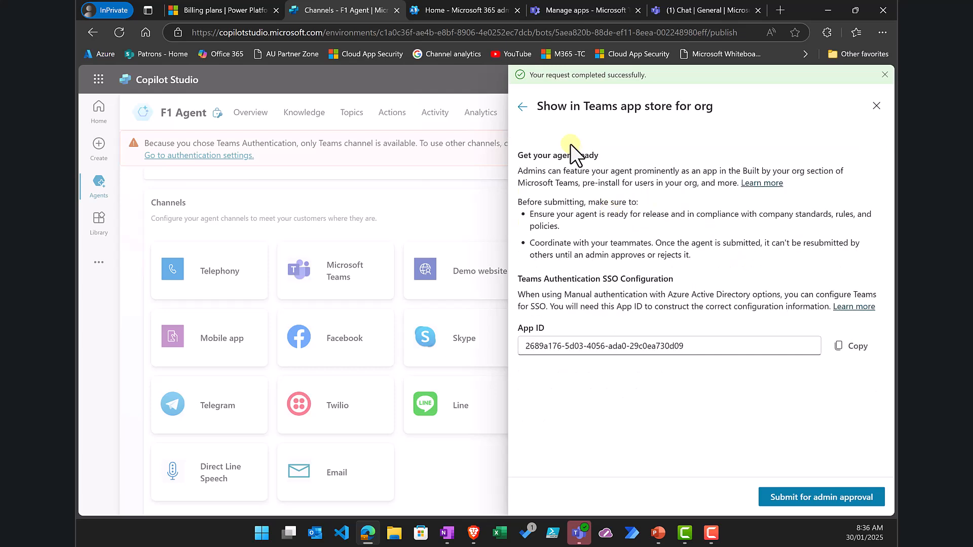
pyautogui.click(521, 115)
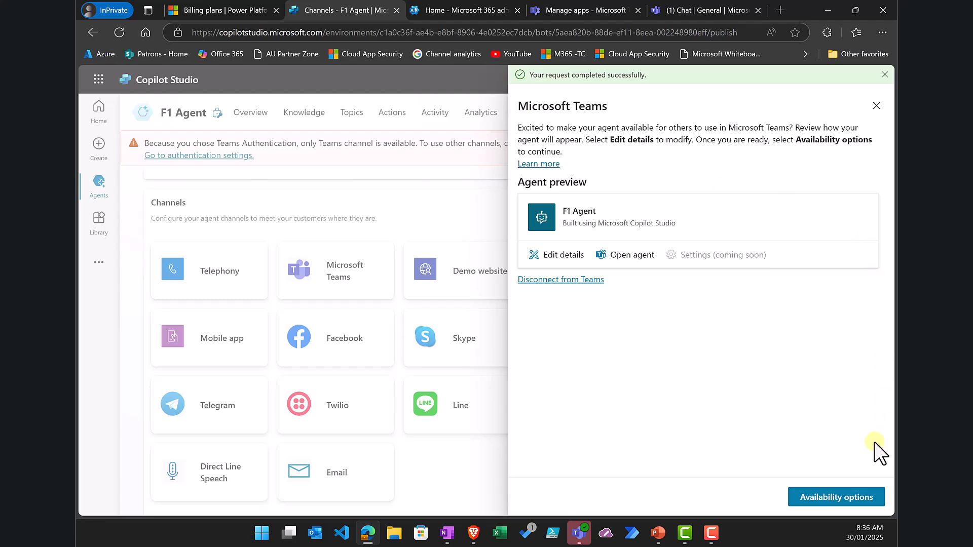
pyautogui.click(876, 107)
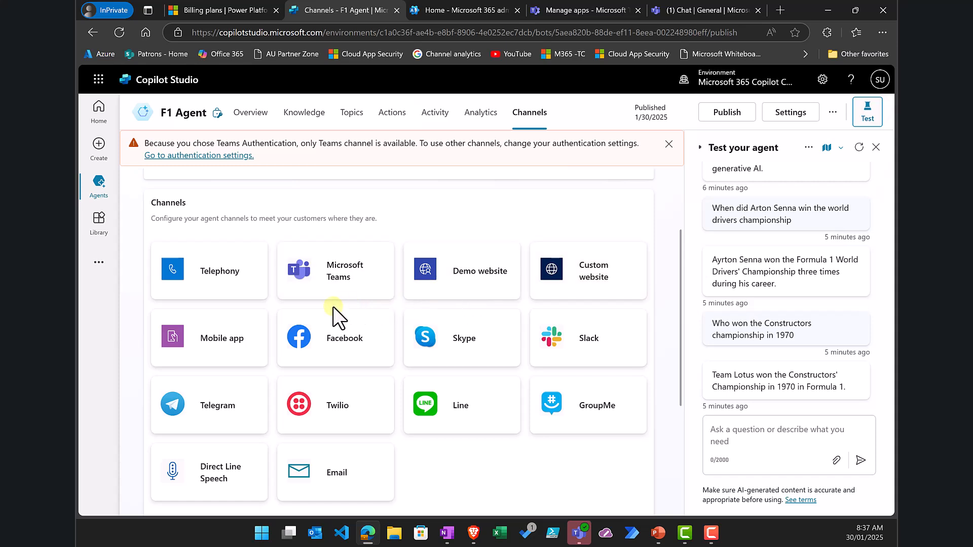
# Step: Republish F1 Agent, copy its Teams share link from Availability options, and open a new browser tab
pyautogui.click(727, 115)
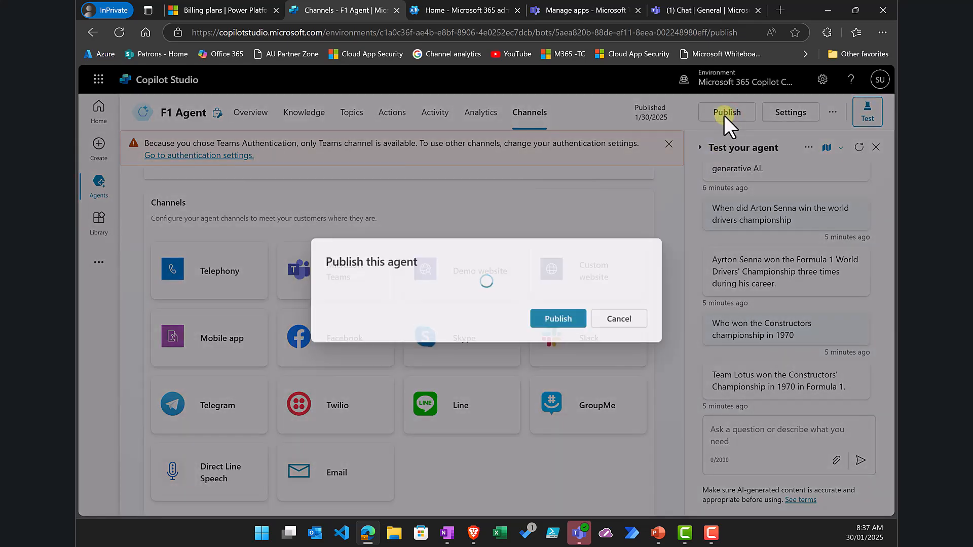
pyautogui.click(566, 339)
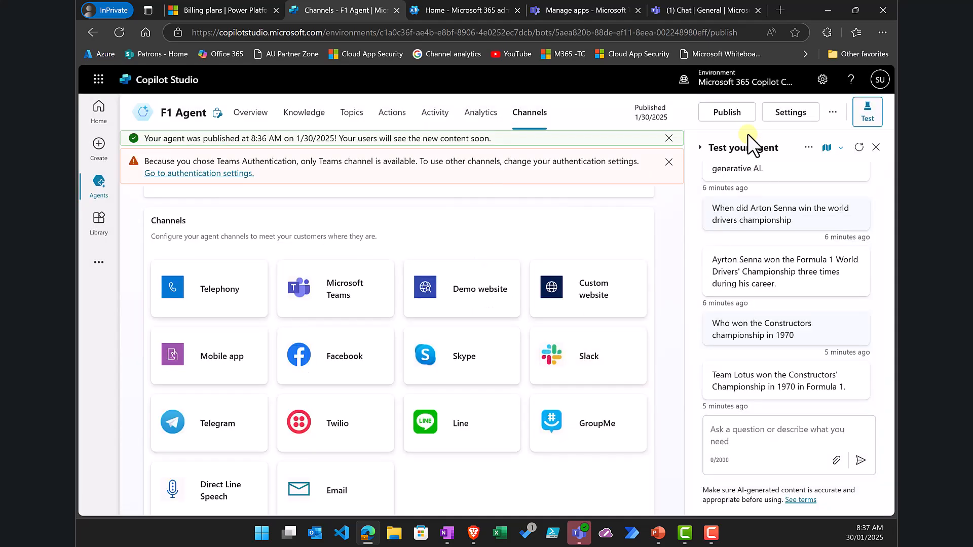
pyautogui.click(350, 292)
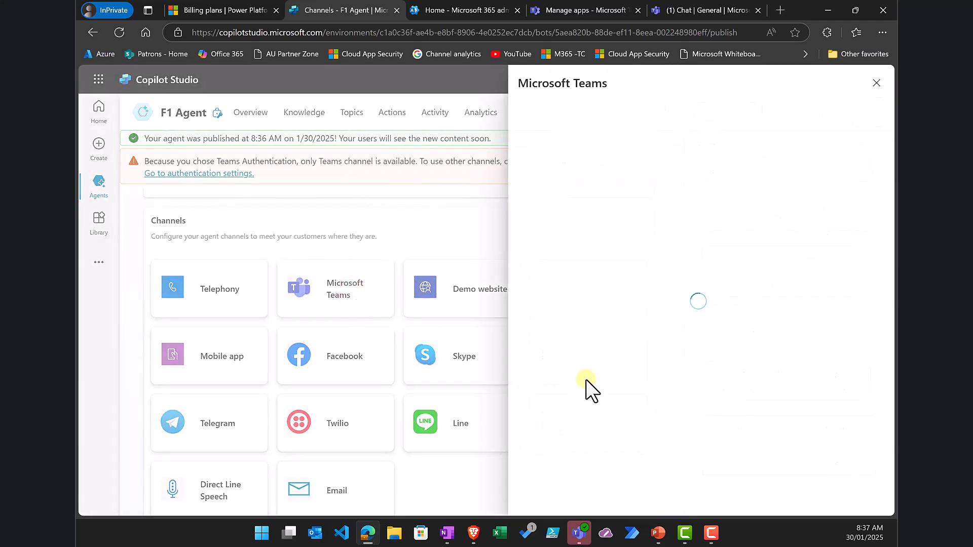
pyautogui.click(835, 497)
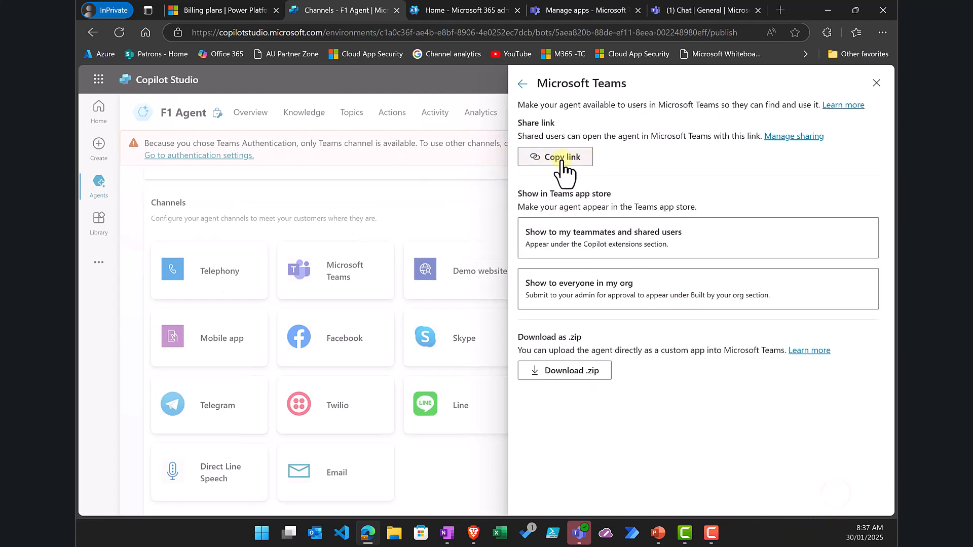
pyautogui.click(561, 158)
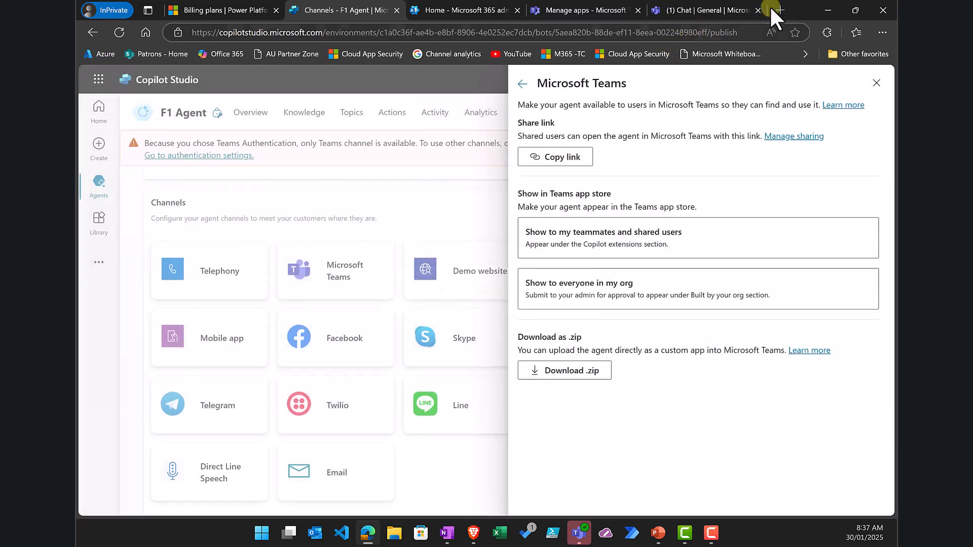
pyautogui.click(775, 9)
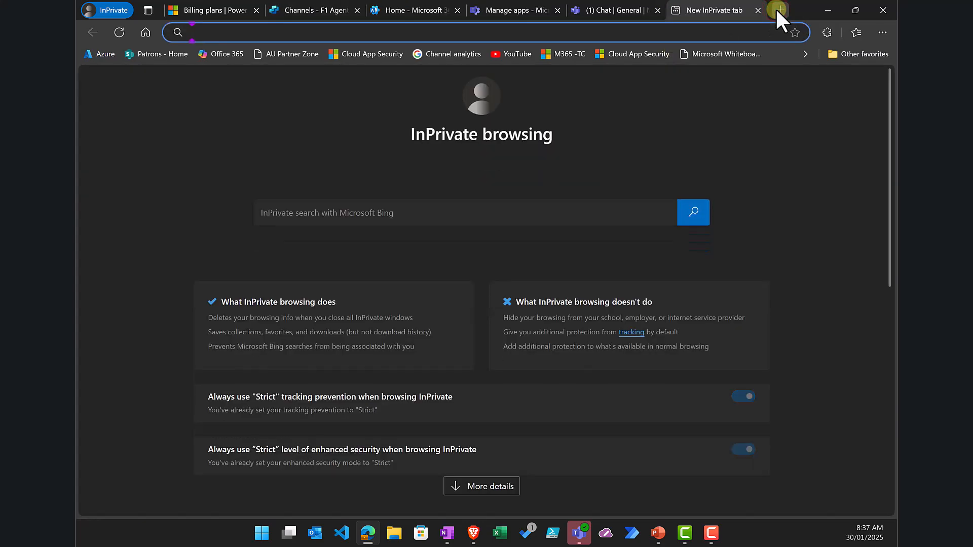
# Step: Open the copied F1 Agent link in the Teams web app and add the agent
pyautogui.hotkey('ctrl', 'v')
pyautogui.press('Return')
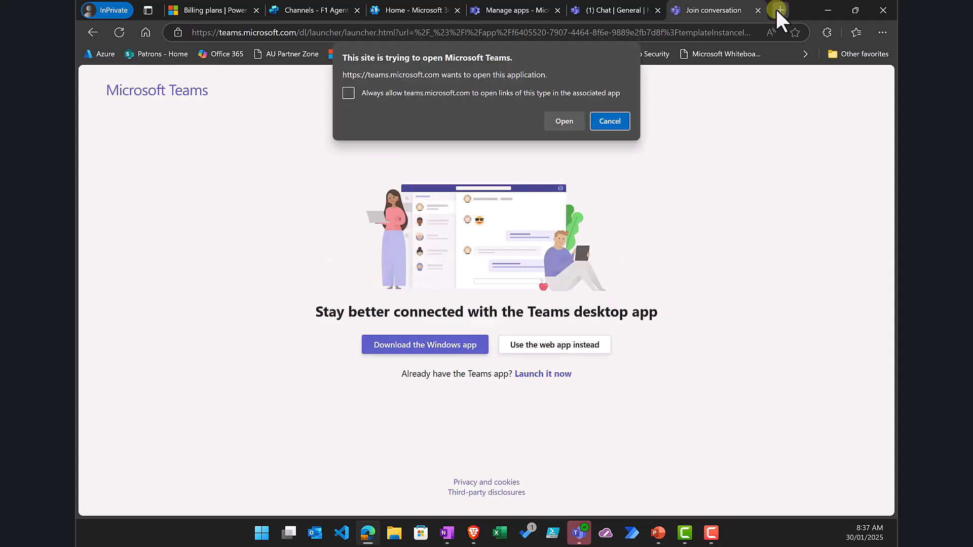
pyautogui.click(618, 122)
pyautogui.click(559, 345)
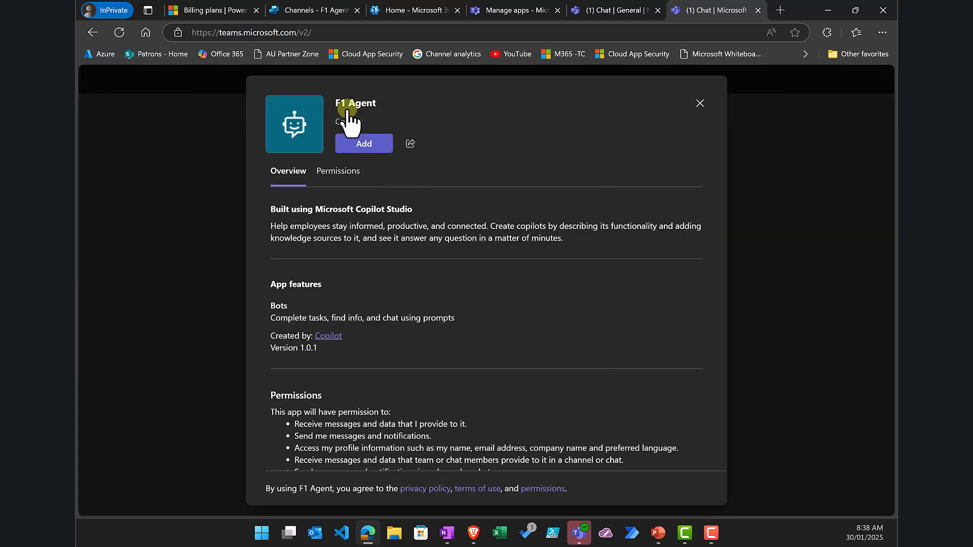
pyautogui.click(363, 144)
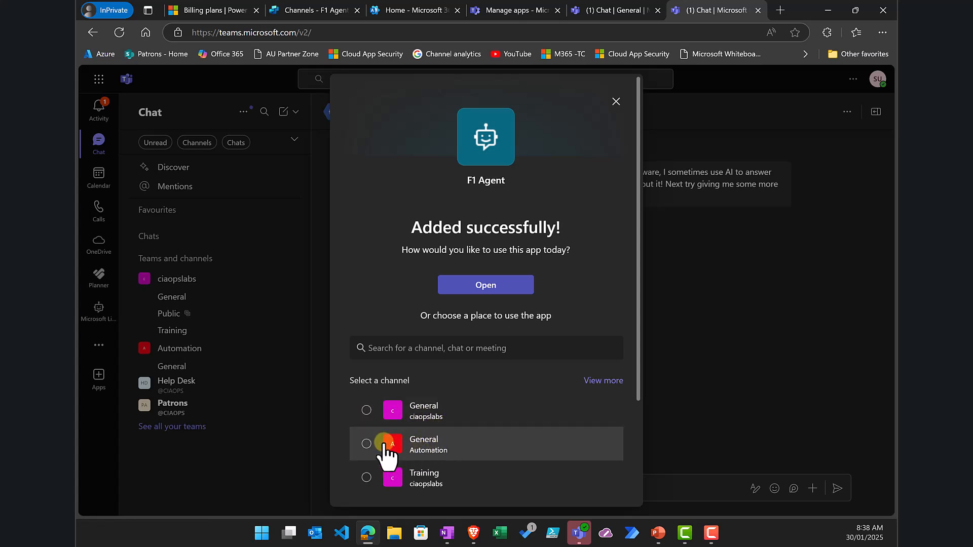
# Step: Set up F1 Agent in the Automation team's General channel
pyautogui.click(367, 444)
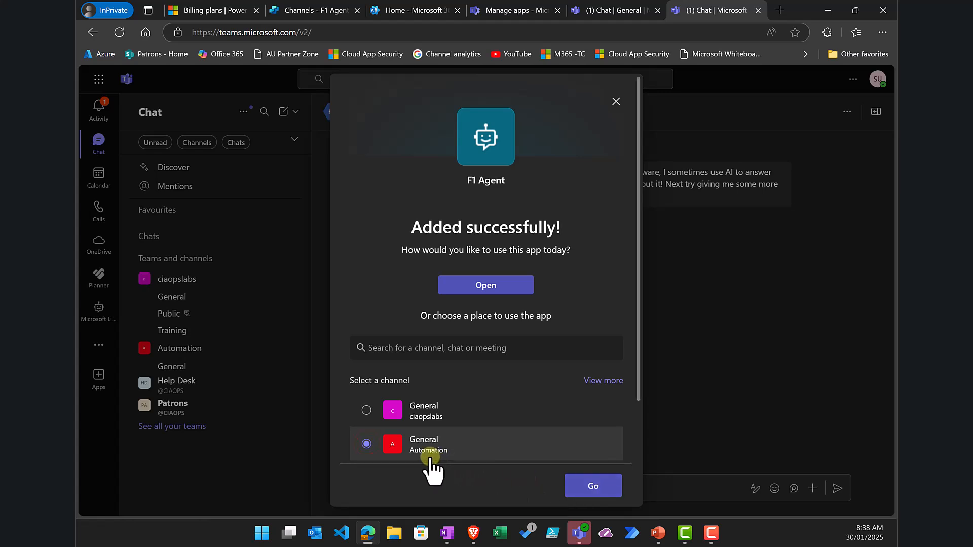
pyautogui.click(596, 485)
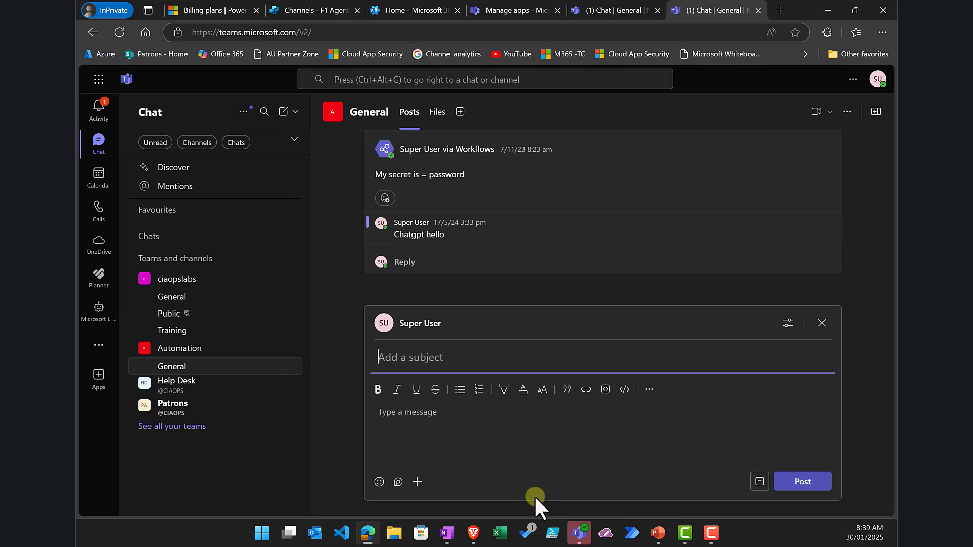
pyautogui.click(439, 413)
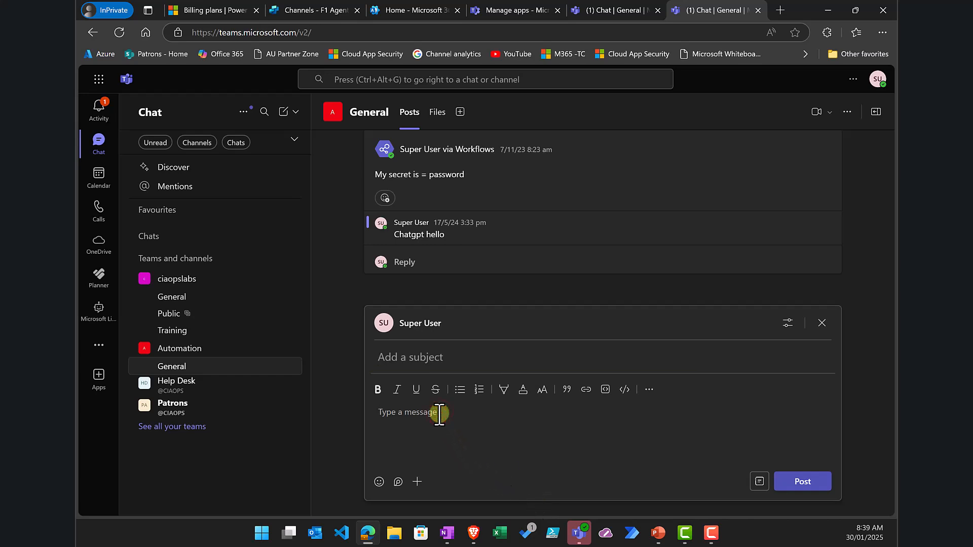
pyautogui.write('@')
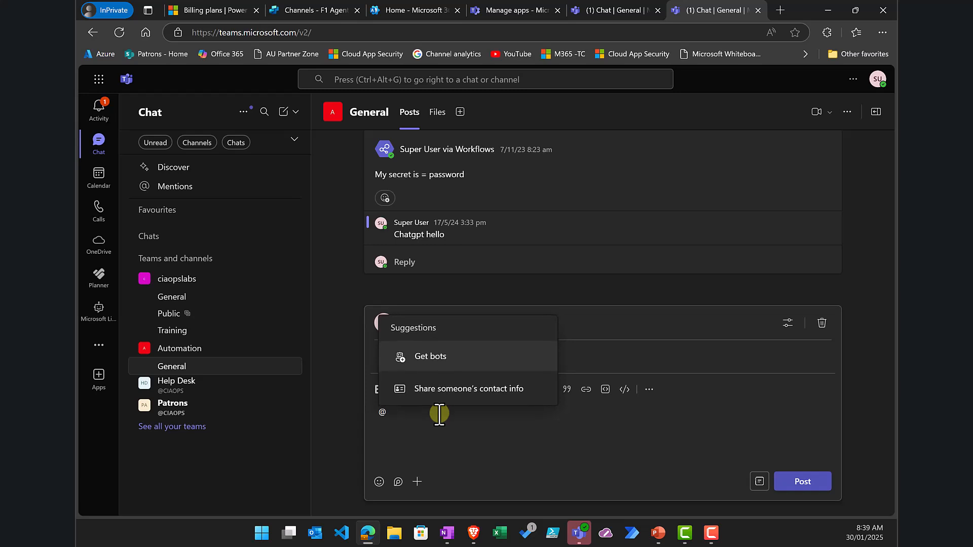
pyautogui.write('f1')
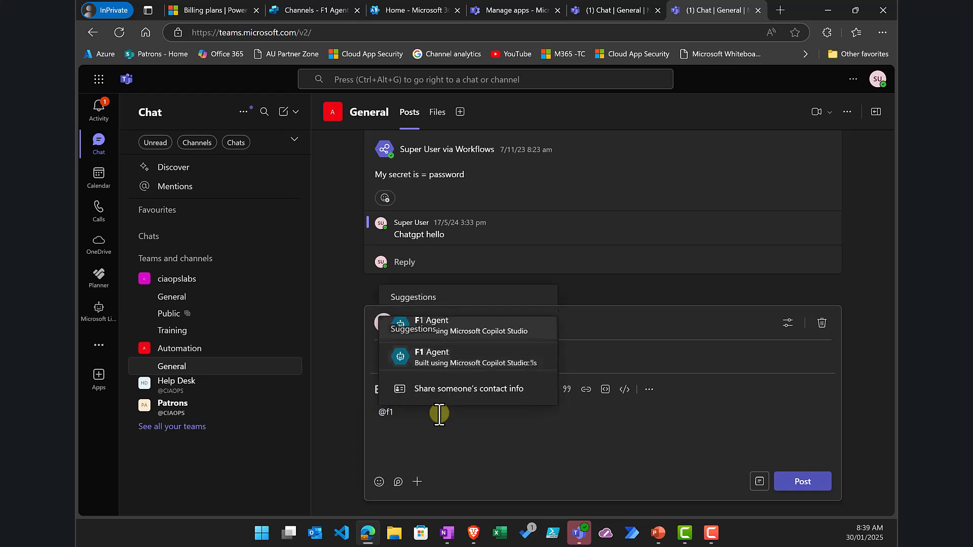
pyautogui.click(439, 361)
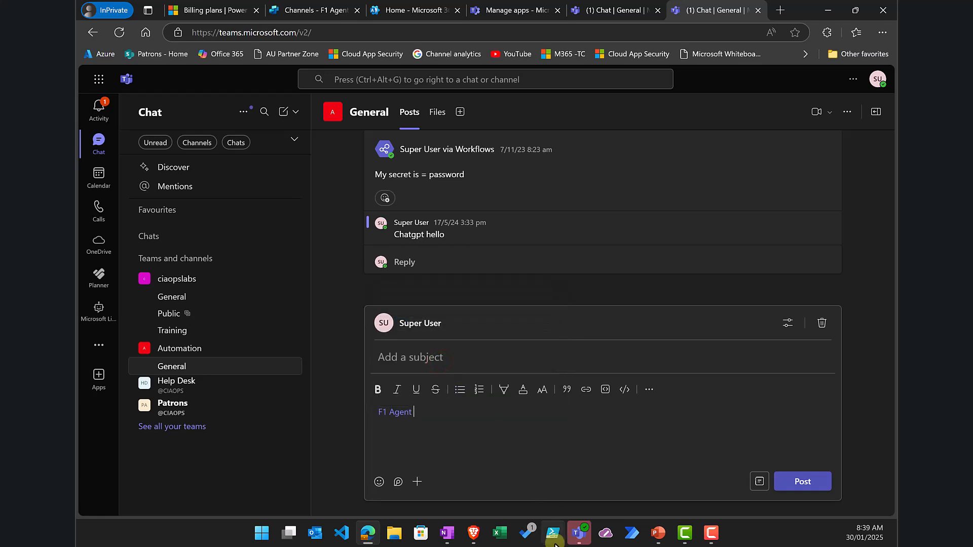
pyautogui.write('Who wrote th')
pyautogui.write('e 1979 ')
pyautogui.write('drivers')
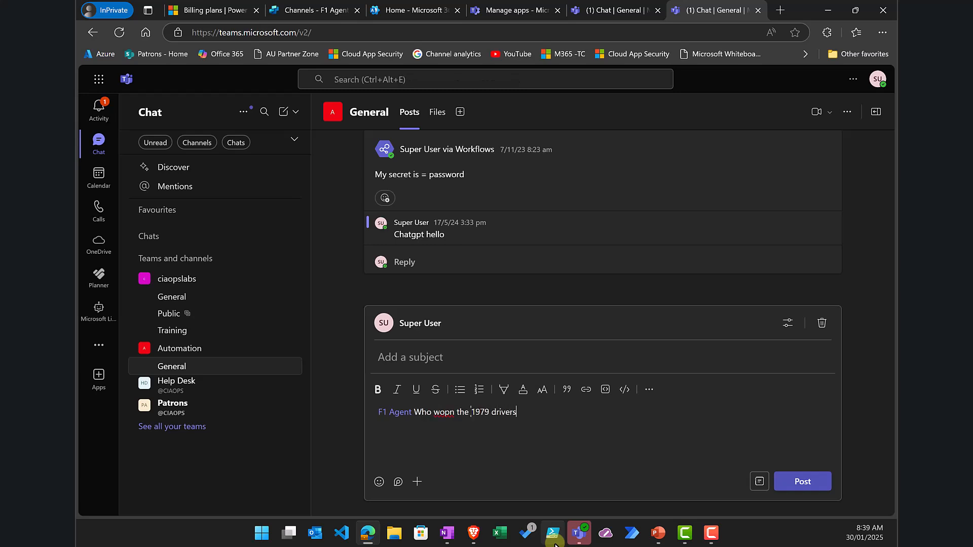
pyautogui.write(' championship')
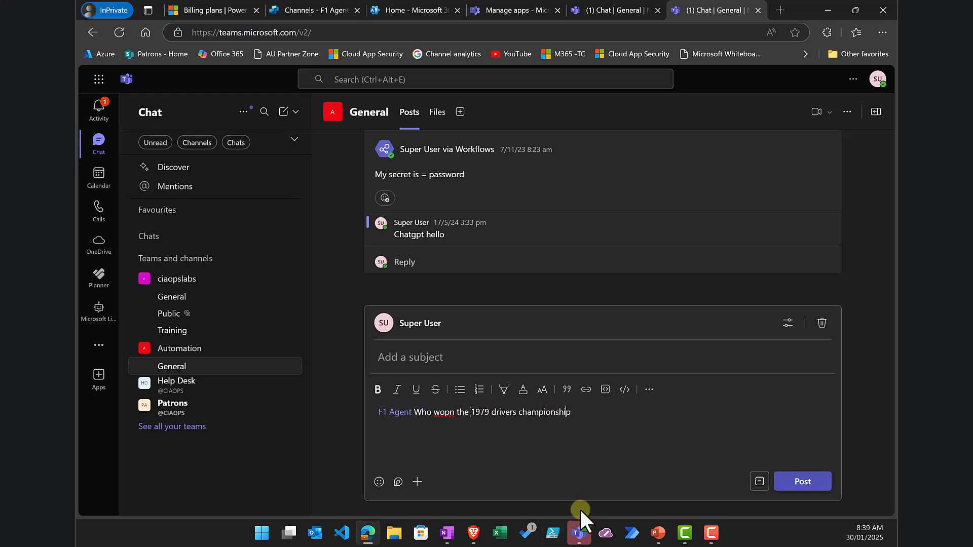
pyautogui.press('Left')
pyautogui.press('Left')
pyautogui.press('Left')
pyautogui.press('Left')
pyautogui.press('Left')
pyautogui.press('Left')
pyautogui.press('Left')
pyautogui.press('Left')
pyautogui.press('Left')
pyautogui.press('Left')
pyautogui.press('Left')
pyautogui.press('Left')
pyautogui.press('Left')
pyautogui.press('Left')
pyautogui.press('Left')
pyautogui.press('Left')
pyautogui.press('Left')
pyautogui.press('Left')
pyautogui.press('Left')
pyautogui.press('Left')
pyautogui.press('Left')
pyautogui.press('Left')
pyautogui.press('Left')
pyautogui.press('BackSpace')
pyautogui.press('BackSpace')
pyautogui.write('n')
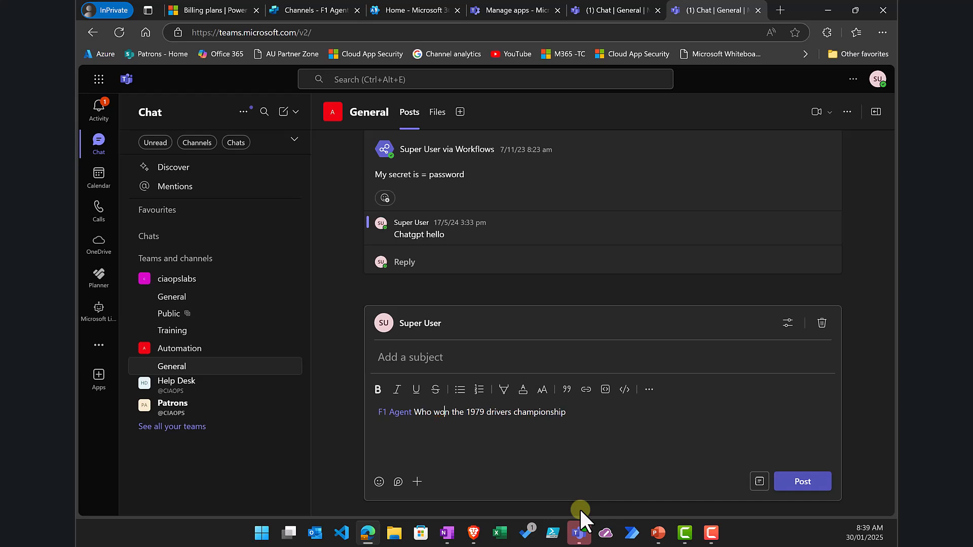
pyautogui.click(800, 481)
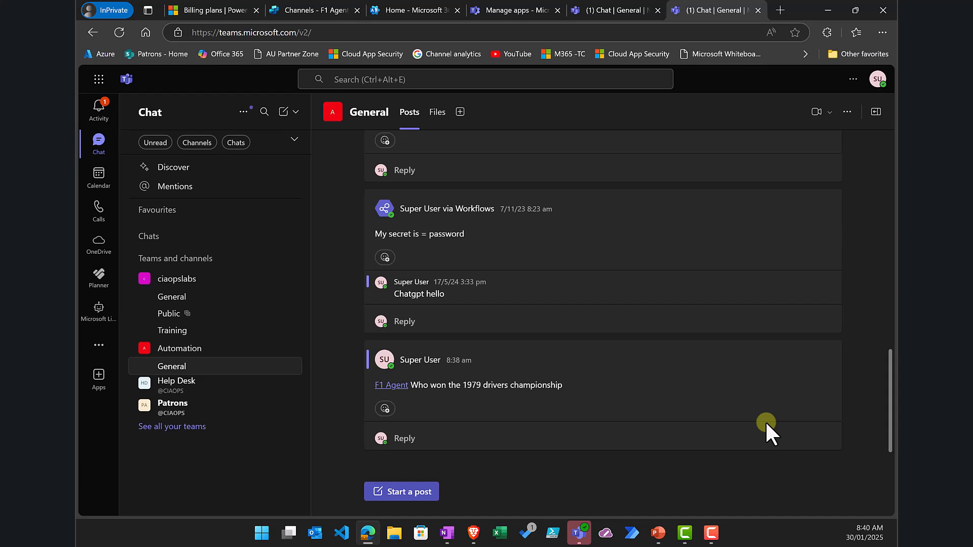
pyautogui.moveTo(564, 385); pyautogui.dragTo(411, 385)
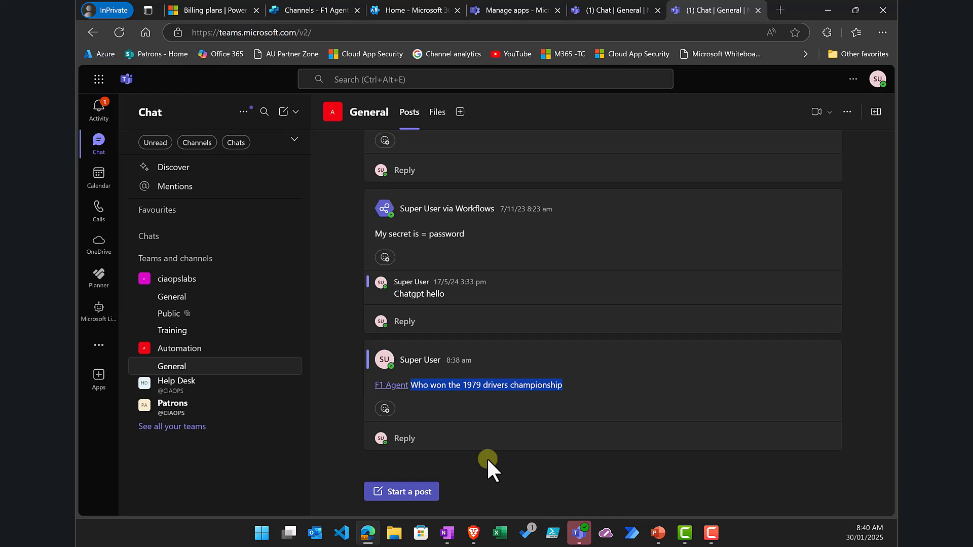
pyautogui.click(180, 297)
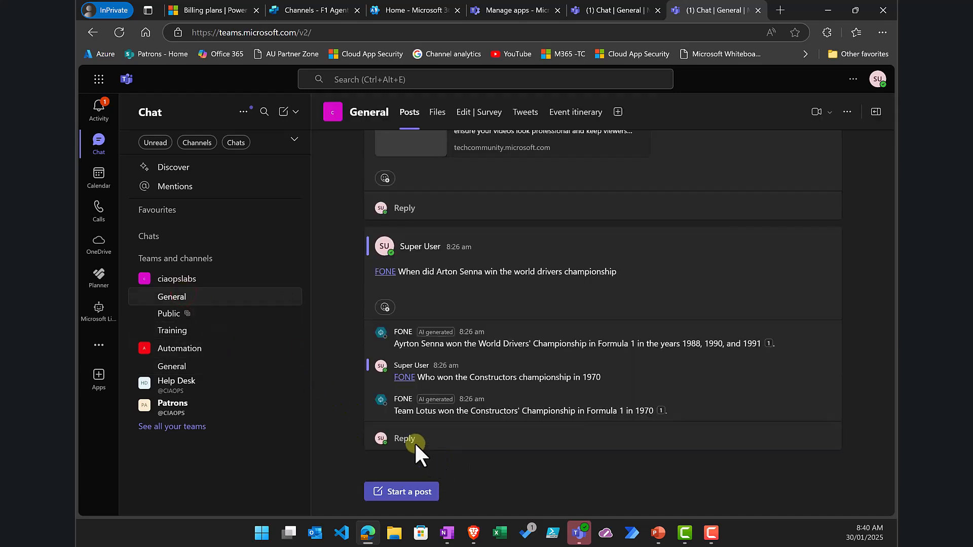
pyautogui.click(402, 439)
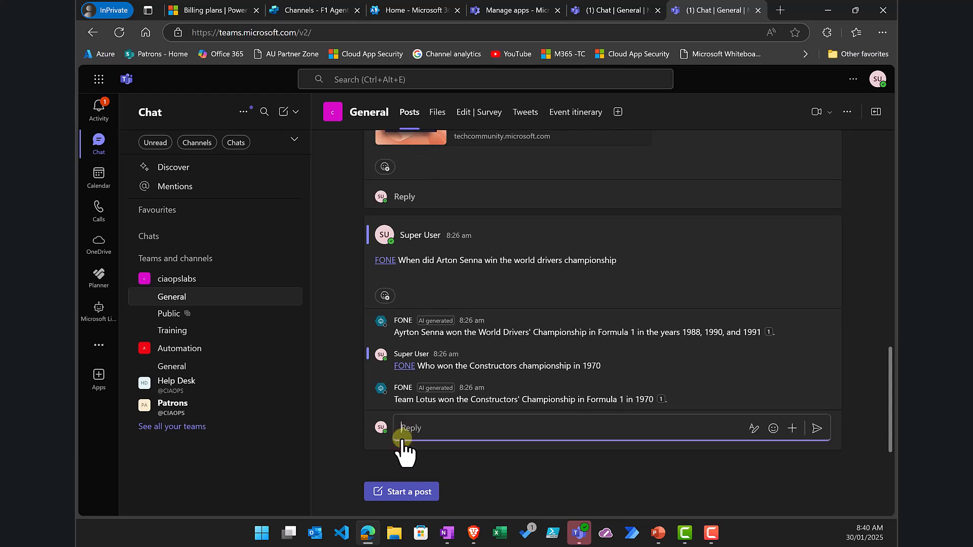
pyautogui.write('@')
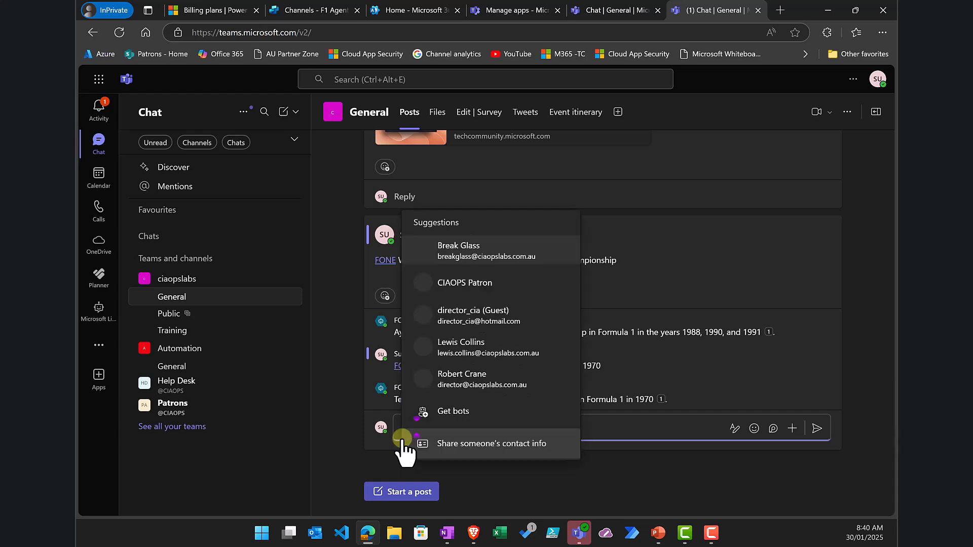
pyautogui.write('fon')
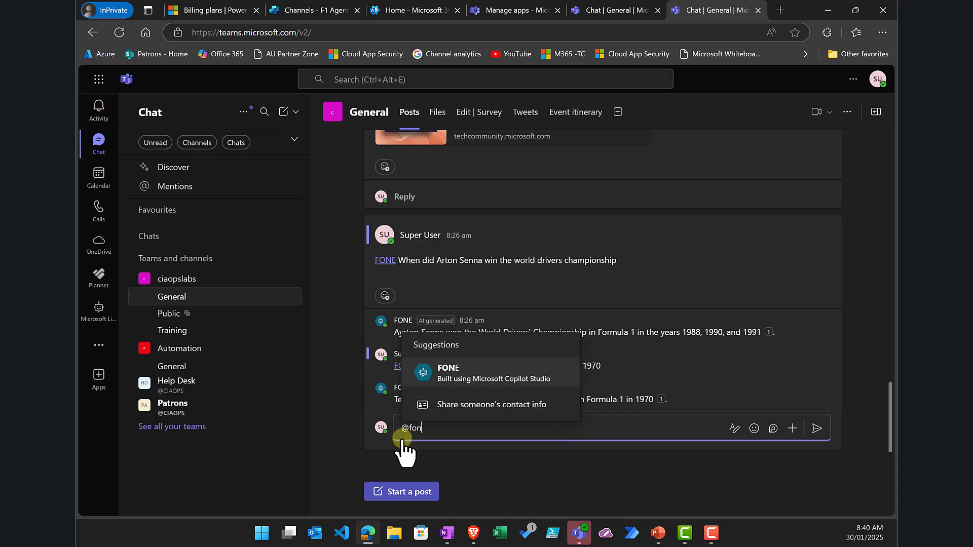
pyautogui.press('Return')
pyautogui.write('Who won the 1979 drivers championship')
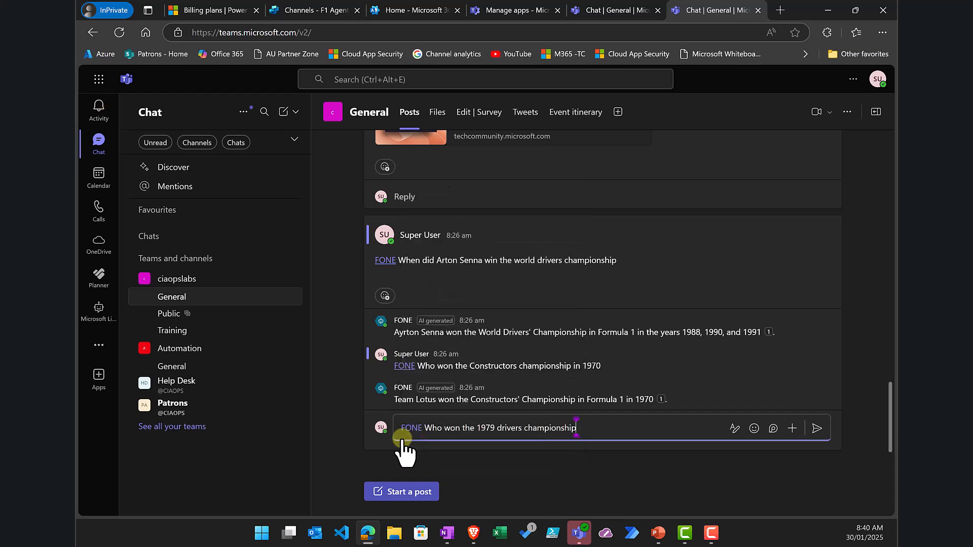
pyautogui.press('Return')
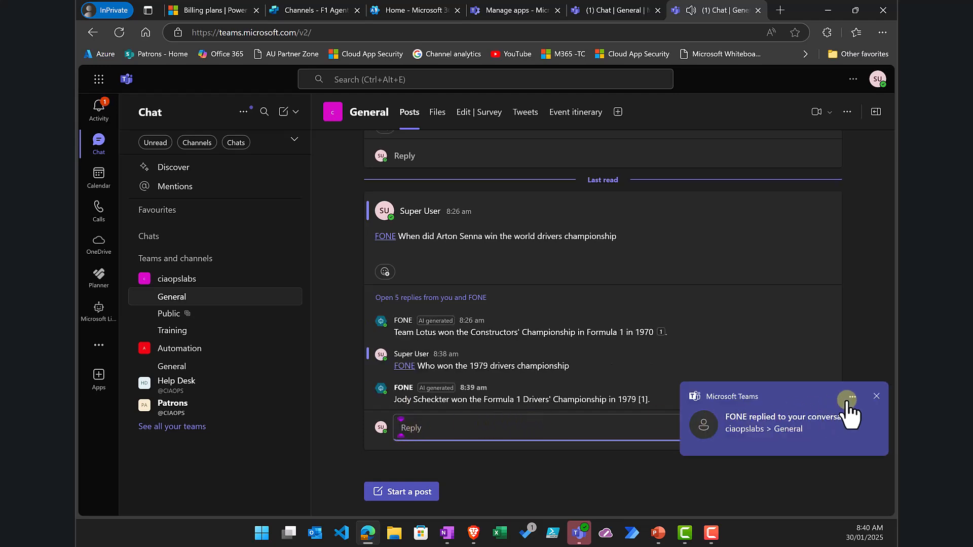
pyautogui.click(877, 396)
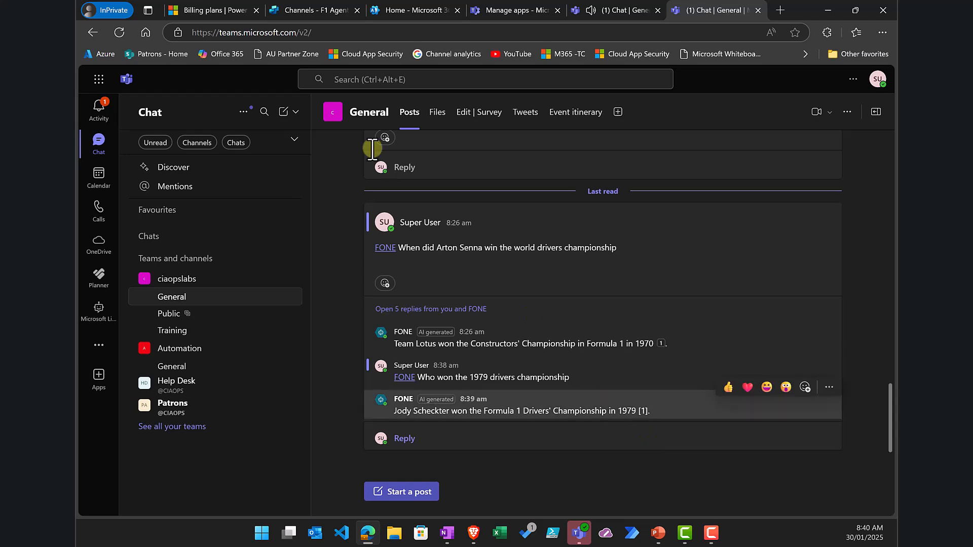
pyautogui.click(189, 9)
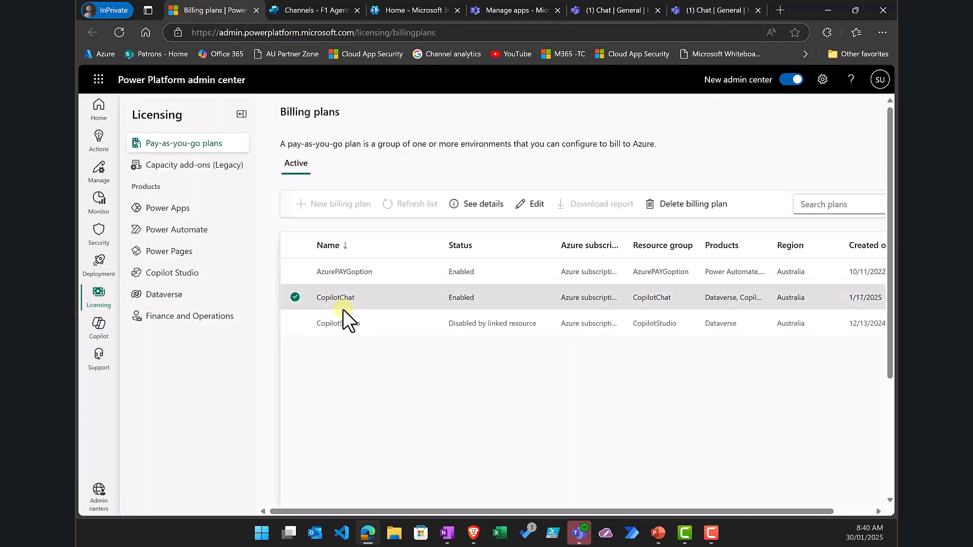
# Step: Close F1 Agent's Microsoft Teams channel panel and move on to the Microsoft 365 admin center
pyautogui.click(305, 11)
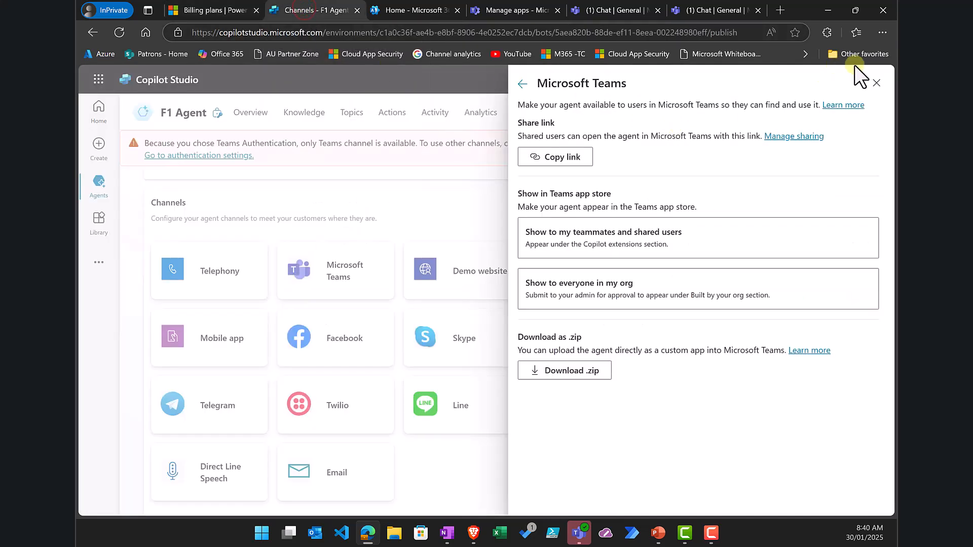
pyautogui.click(875, 83)
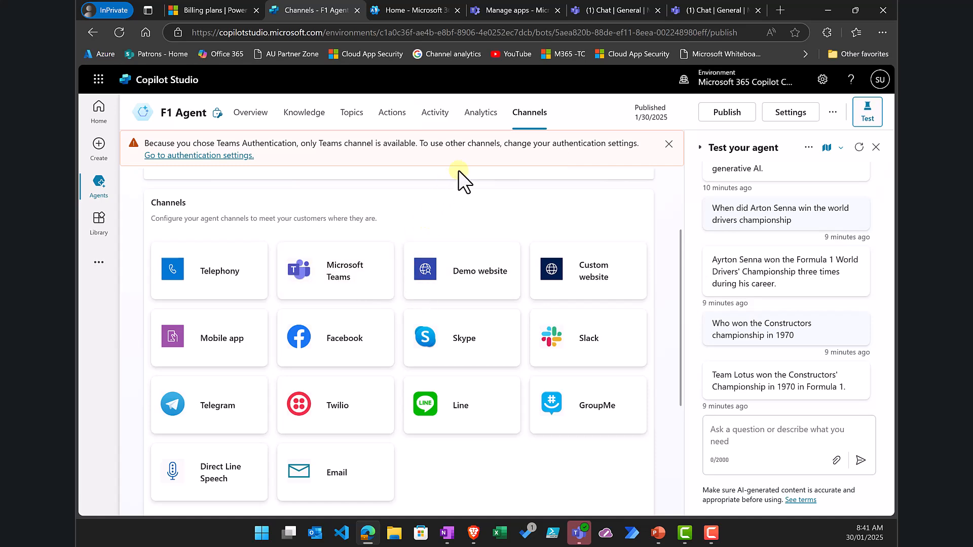
pyautogui.click(410, 11)
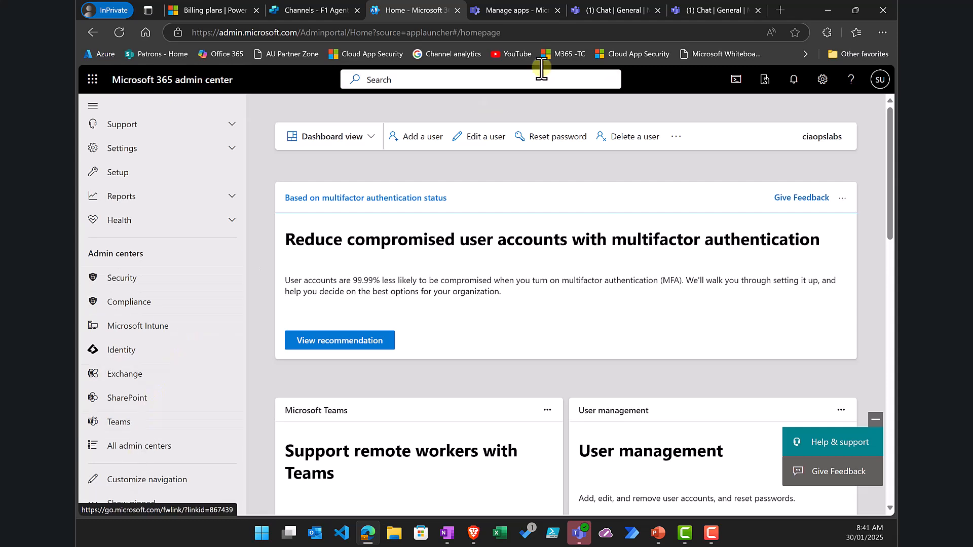
# Step: Check Teams admin center's Manage apps, then return to the ciaopslabs General channel in Teams
pyautogui.click(503, 8)
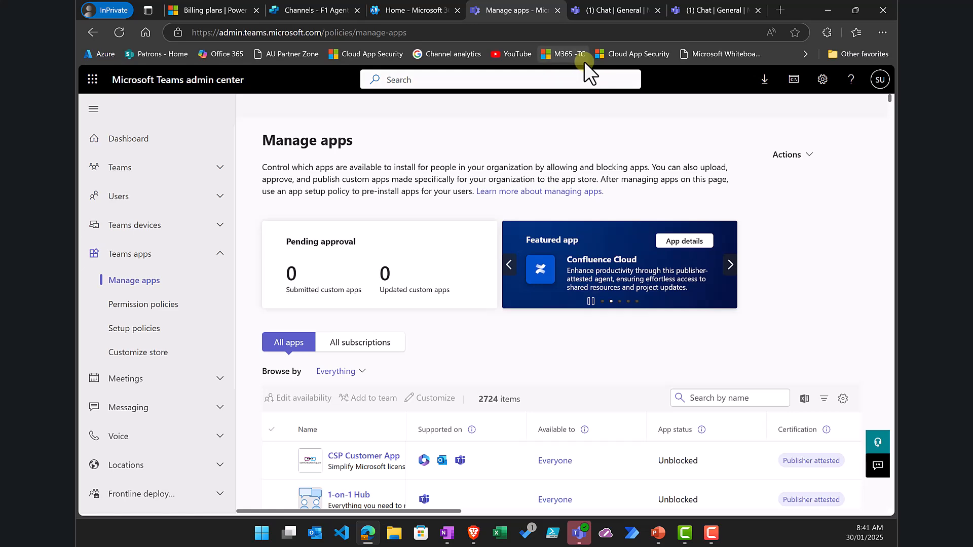
pyautogui.click(695, 5)
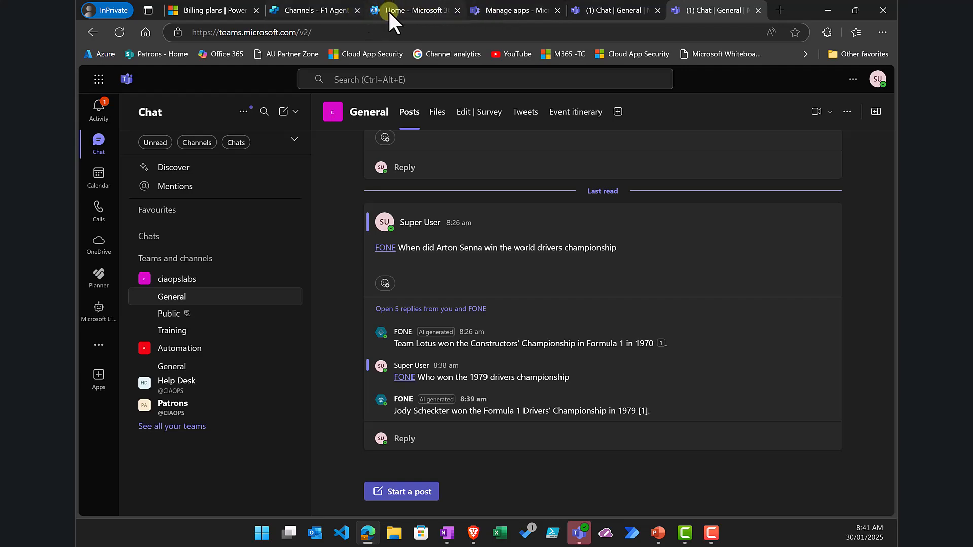
# Step: Show the Teams availability options for F1 Agent in Copilot Studio Channels
pyautogui.click(327, 10)
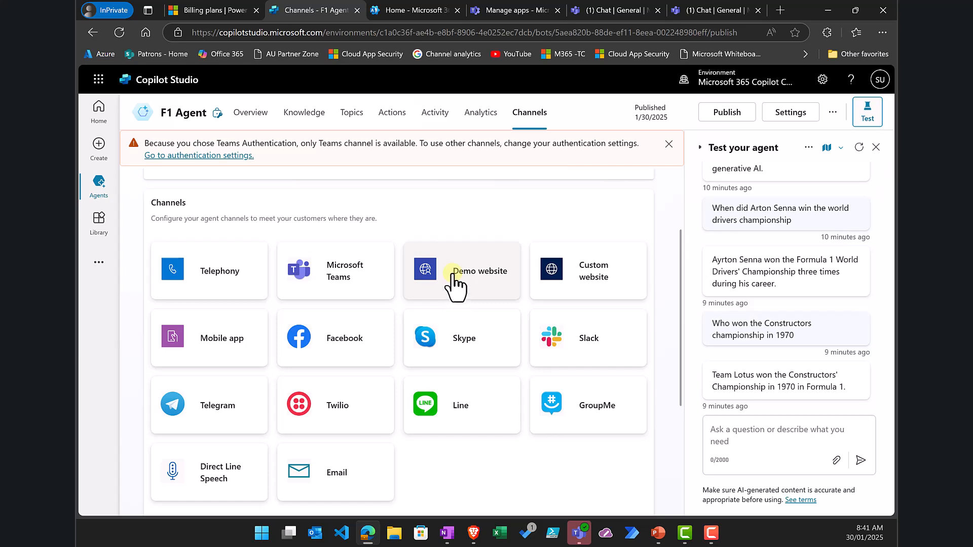
pyautogui.click(382, 278)
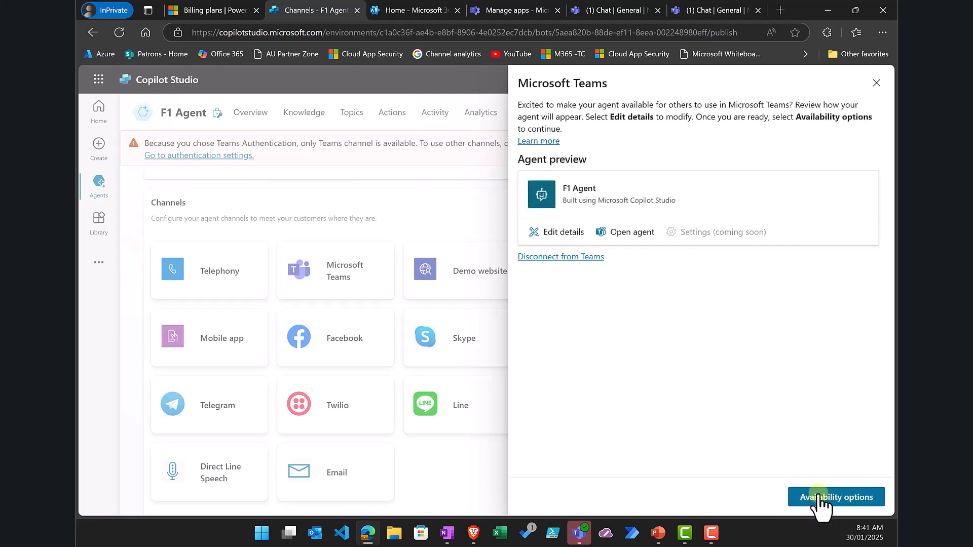
pyautogui.click(817, 497)
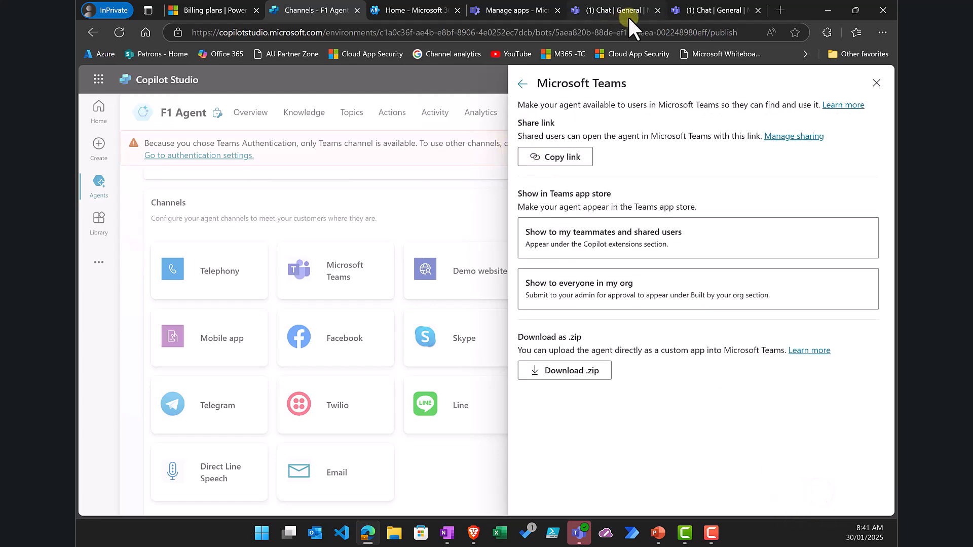
# Step: Check the Automation team's General channel in Teams, then return to F1 Agent's Teams settings
pyautogui.click(710, 10)
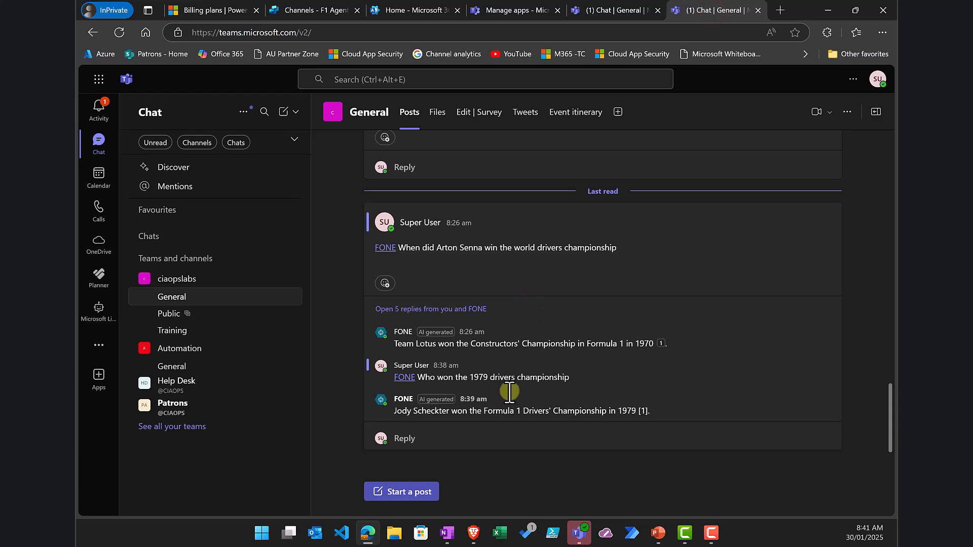
pyautogui.moveTo(463, 367)
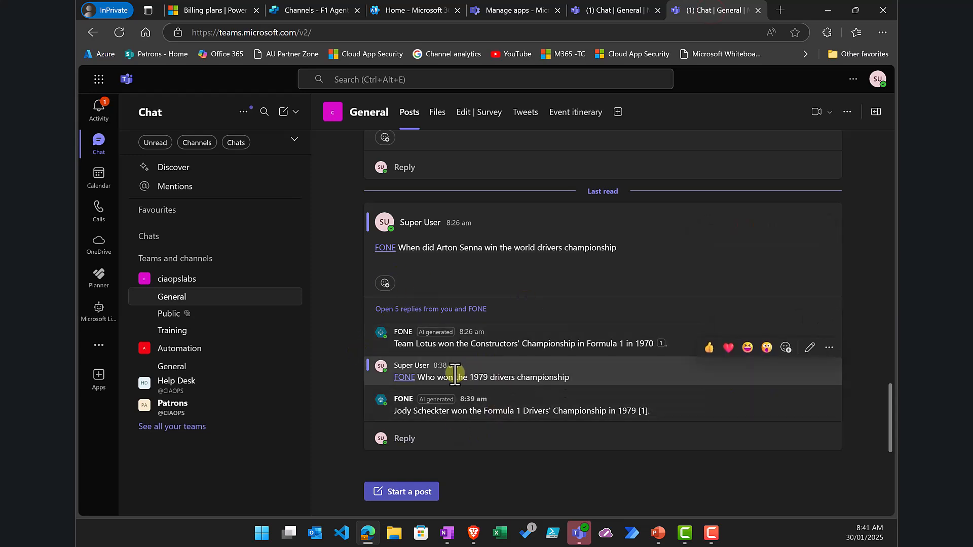
pyautogui.click(176, 369)
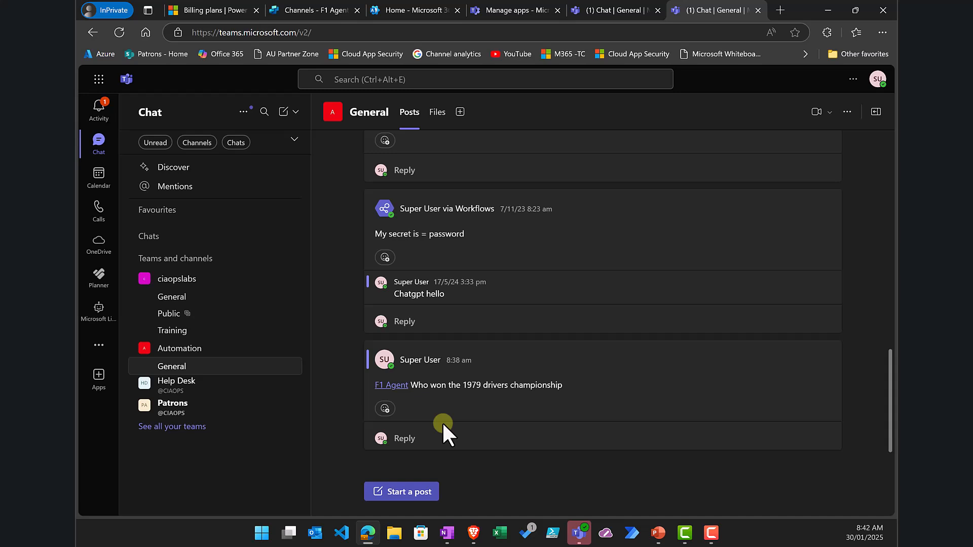
pyautogui.click(302, 11)
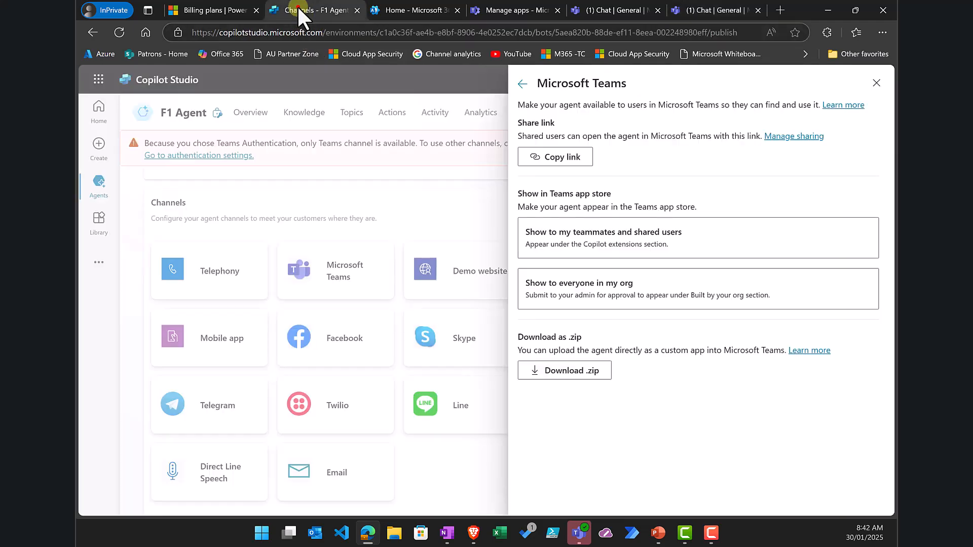
# Step: Close the Teams panel and view the Agents list with F1 Agent, FONE and two built-in copilots
pyautogui.click(877, 84)
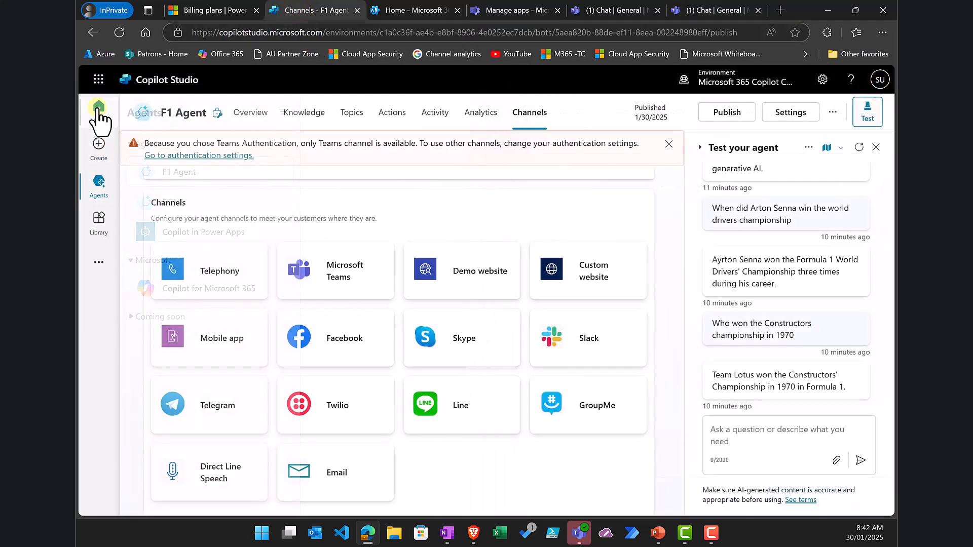
pyautogui.click(96, 191)
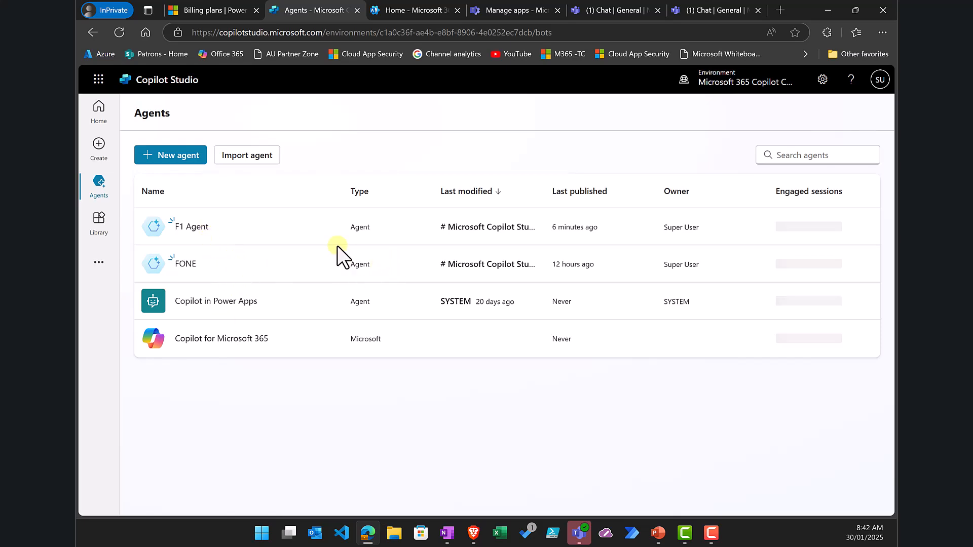
pyautogui.click(334, 228)
pyautogui.click(405, 422)
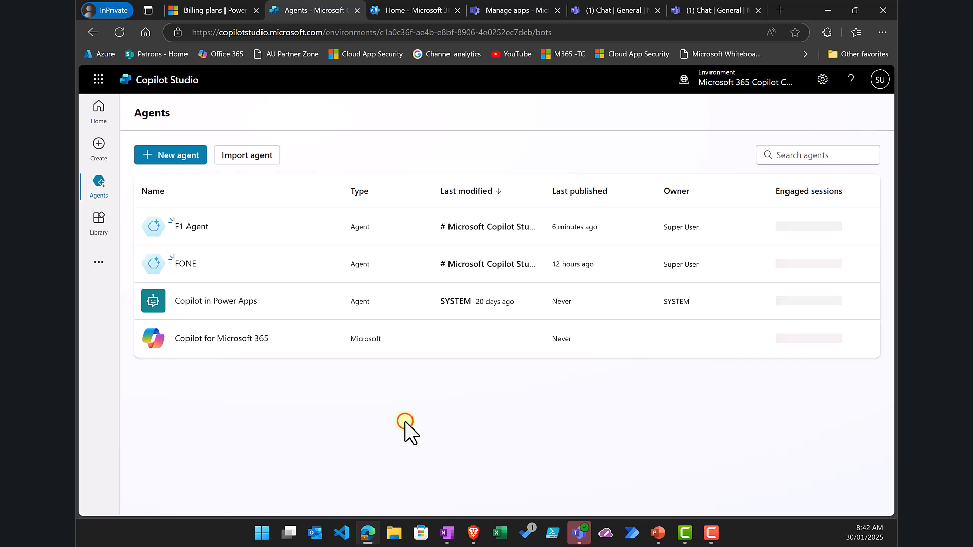